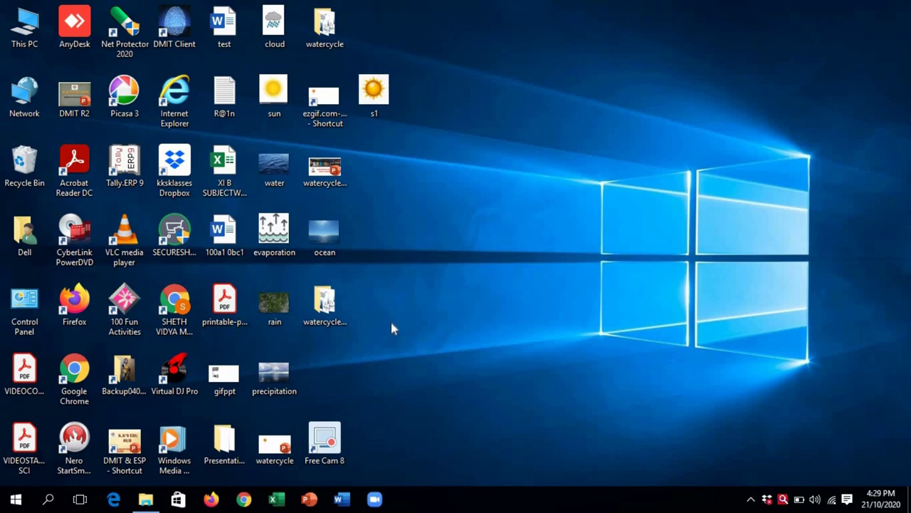
# Step: Open Chrome in a maximized window, search Google for "sun images" and show the image results
pyautogui.click(245, 500)
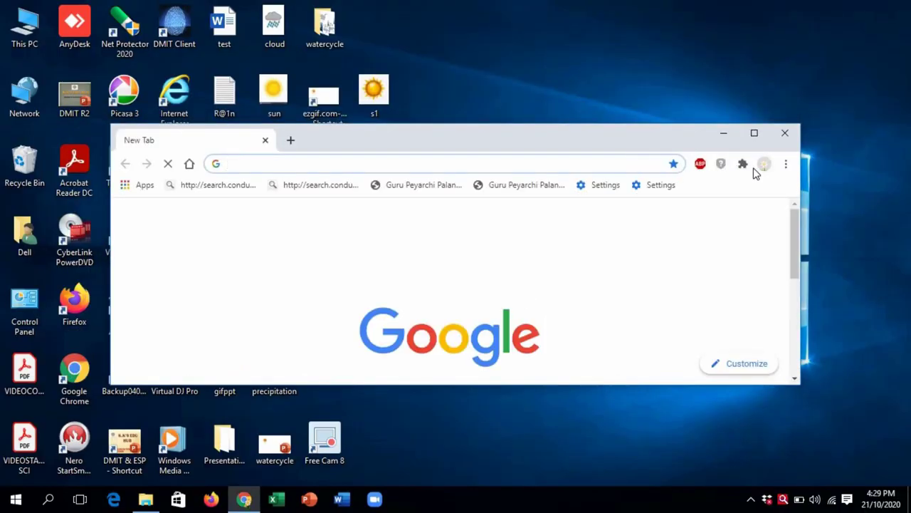
pyautogui.click(754, 135)
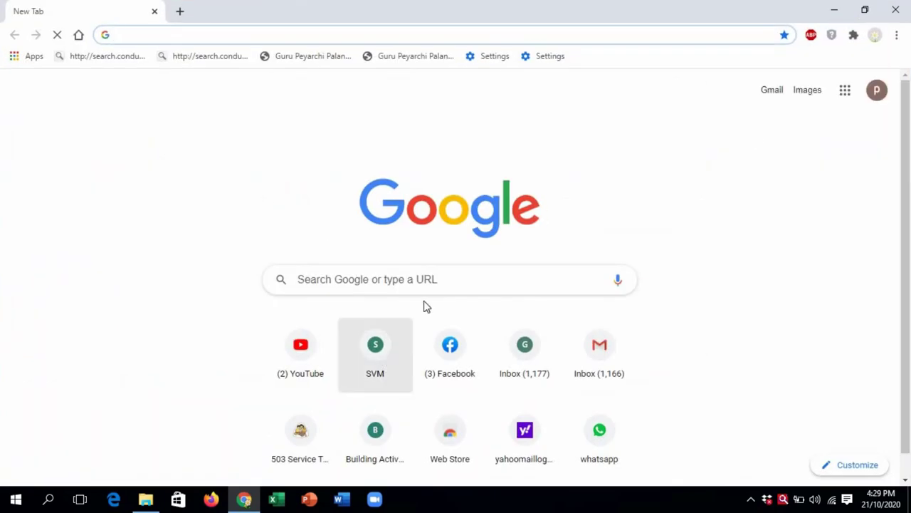
pyautogui.click(435, 280)
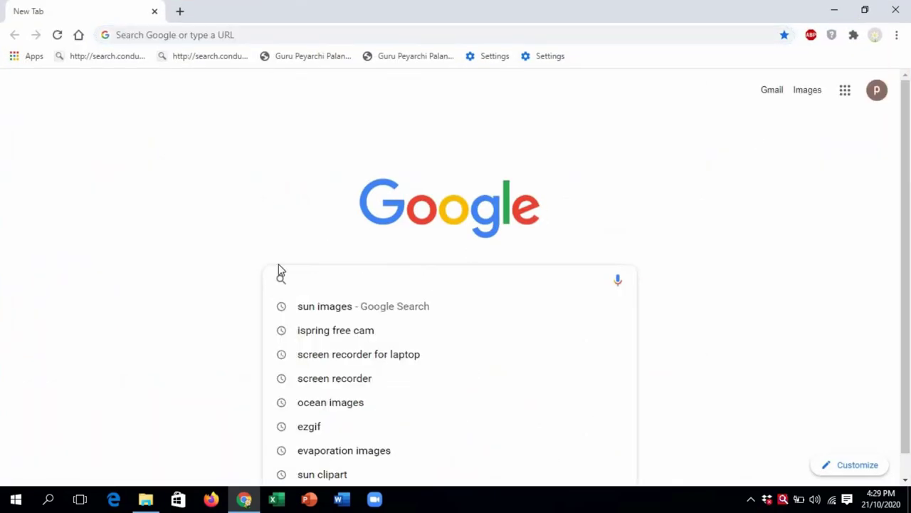
pyautogui.click(312, 307)
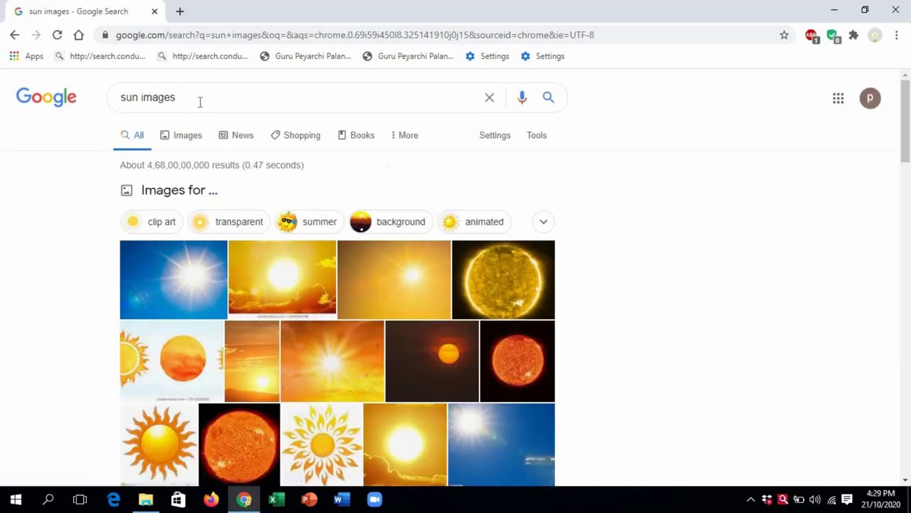
pyautogui.click(187, 141)
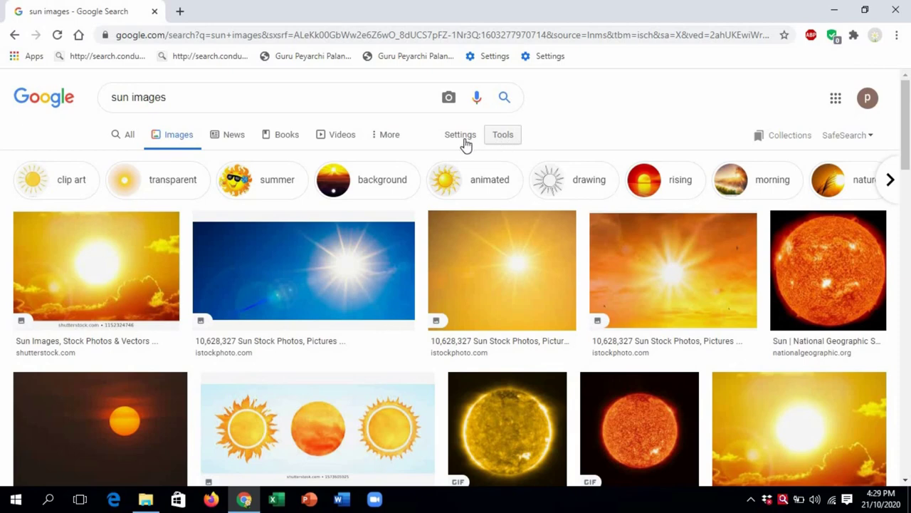
# Step: Filter the sun image results by usage rights to Creative Commons licences
pyautogui.click(503, 138)
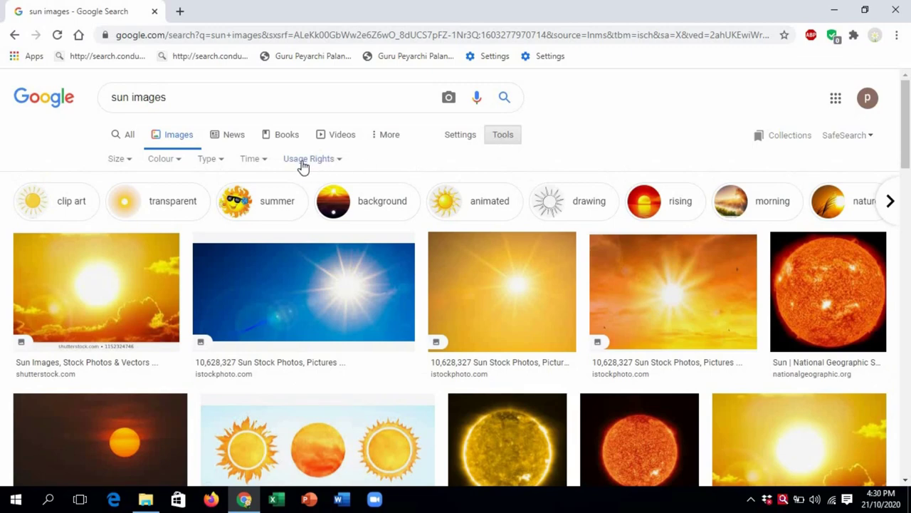
pyautogui.click(342, 163)
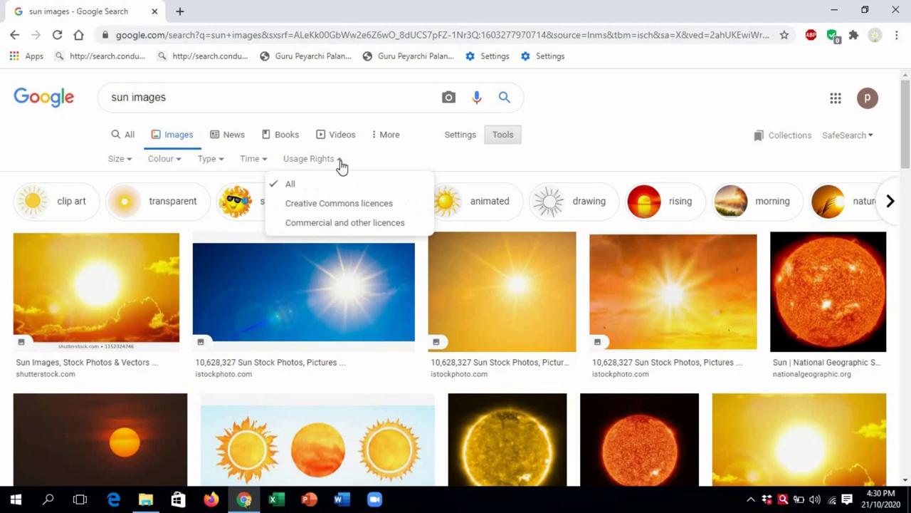
pyautogui.click(311, 211)
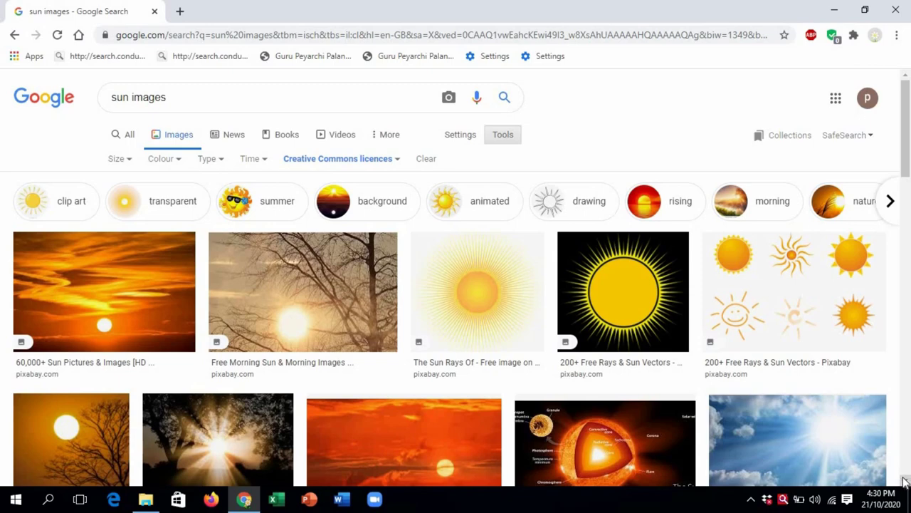
# Step: Browse the filtered sun results and preview Pixabay's "The Sun Rays Of" image
pyautogui.moveTo(903, 482); pyautogui.dragTo(904, 482)
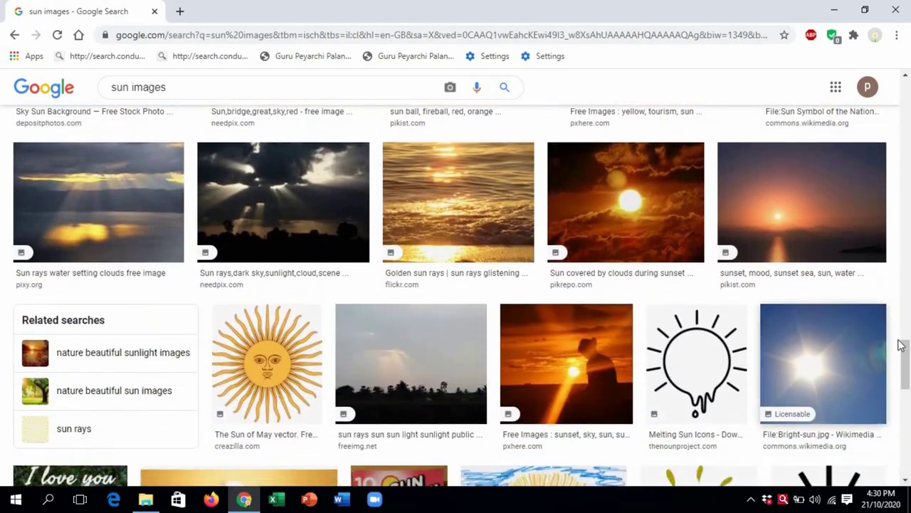
pyautogui.moveTo(907, 367); pyautogui.dragTo(906, 86)
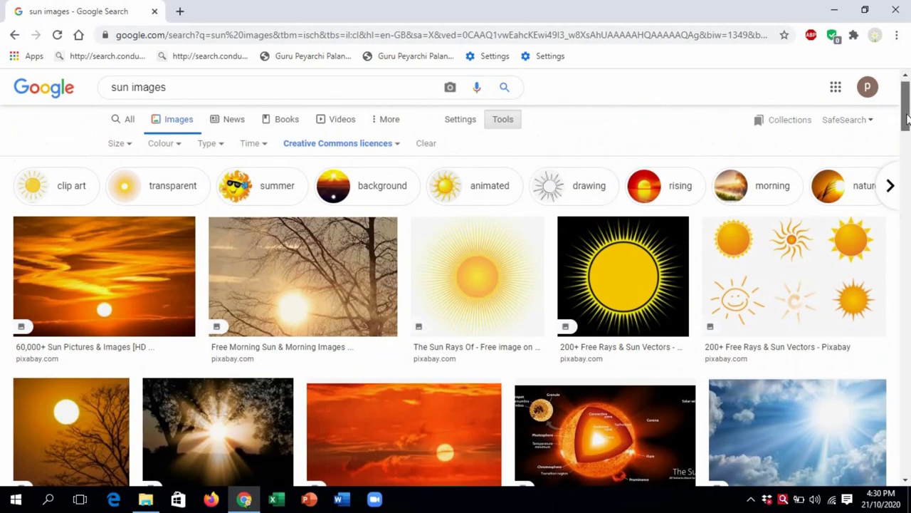
pyautogui.click(477, 299)
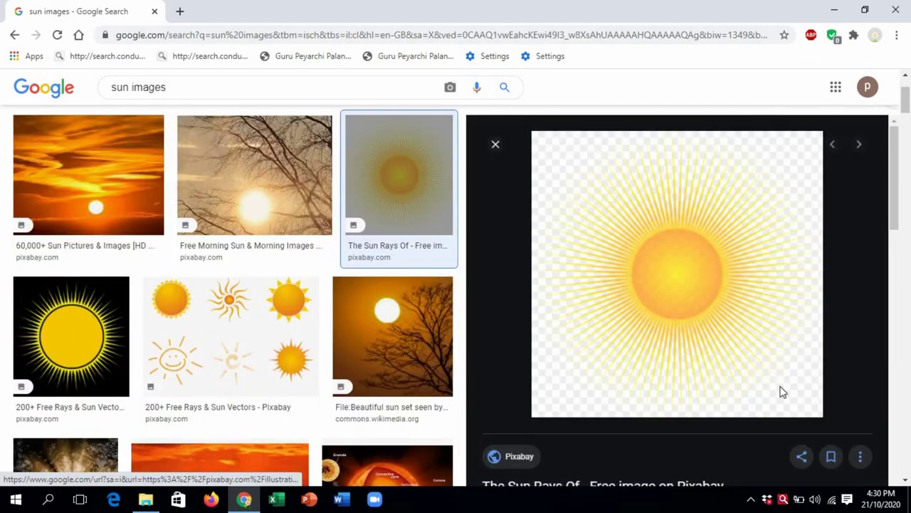
pyautogui.rightClick(687, 227)
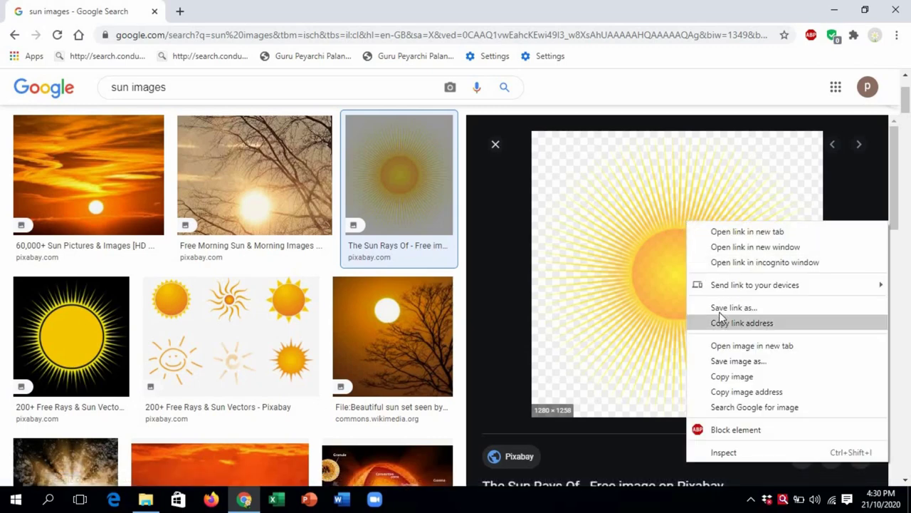
pyautogui.click(721, 361)
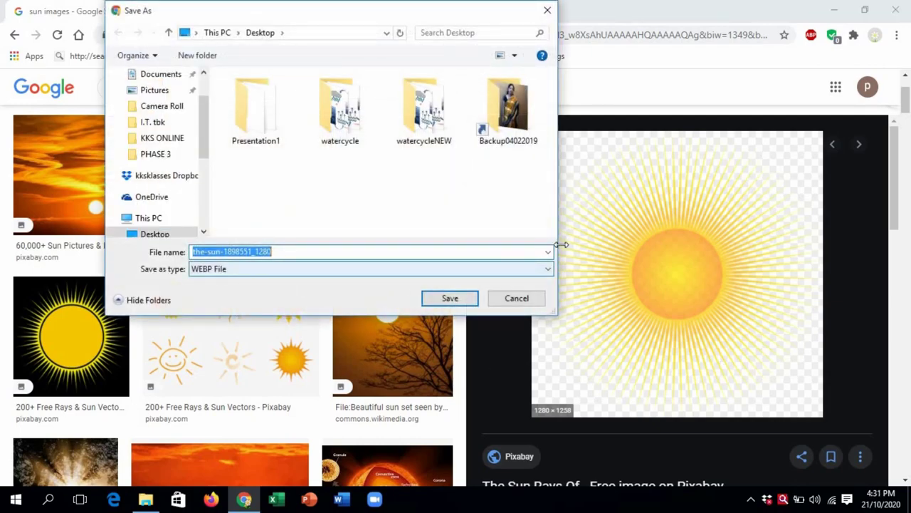
pyautogui.click(510, 299)
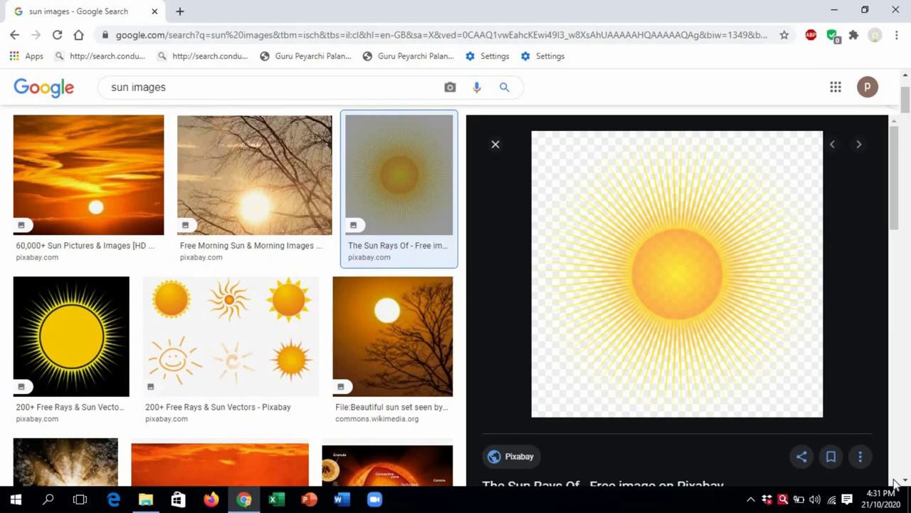
# Step: Go through the related images to the glossy PicPng sun and from there to the IconExperience sun icon
pyautogui.scroll(-5, 896, 482)
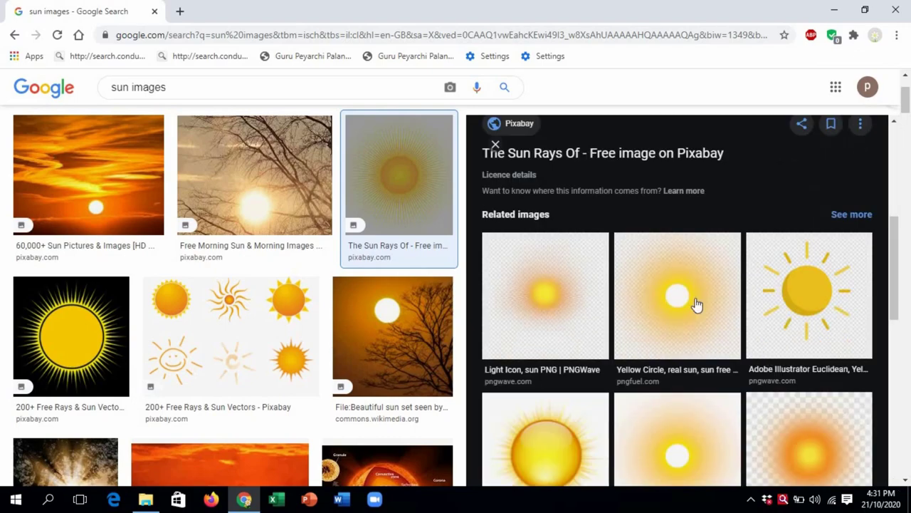
pyautogui.click(539, 444)
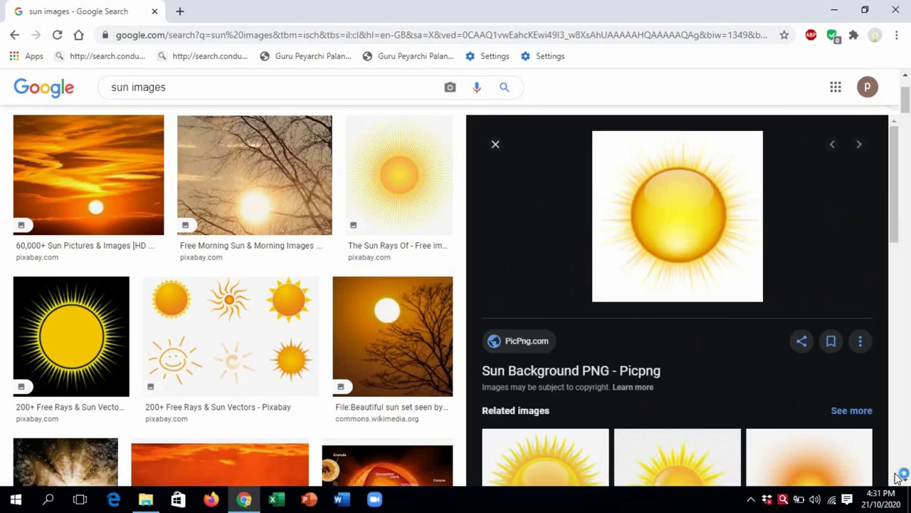
pyautogui.scroll(-5, 900, 479)
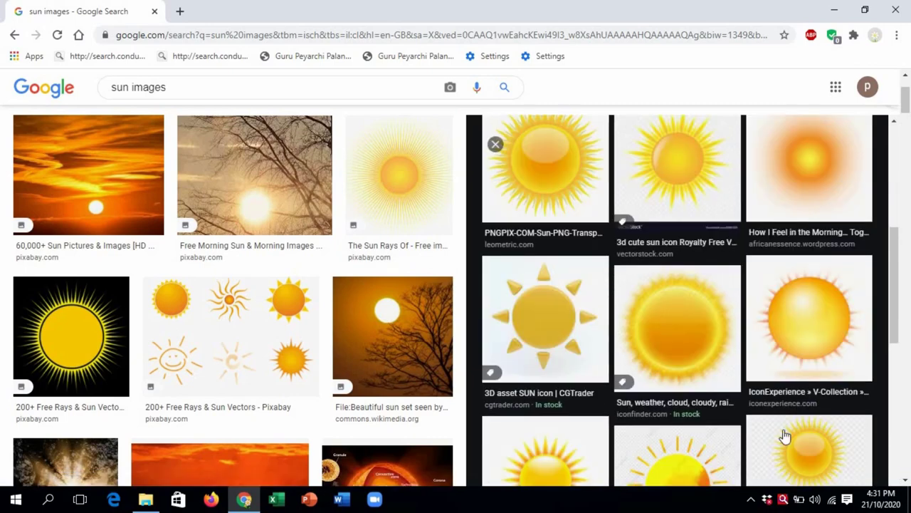
pyautogui.click(836, 313)
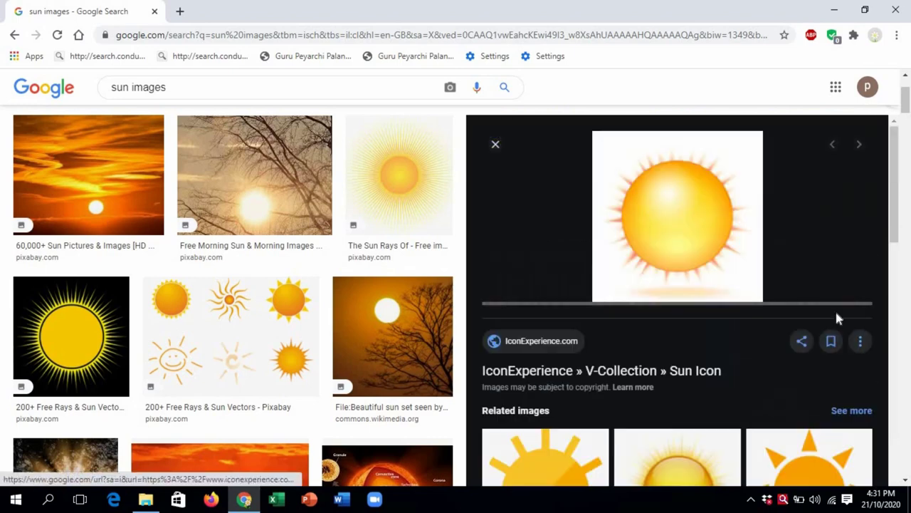
# Step: Save the IconExperience sun image to the Desktop as a PNG file named sun1
pyautogui.rightClick(650, 190)
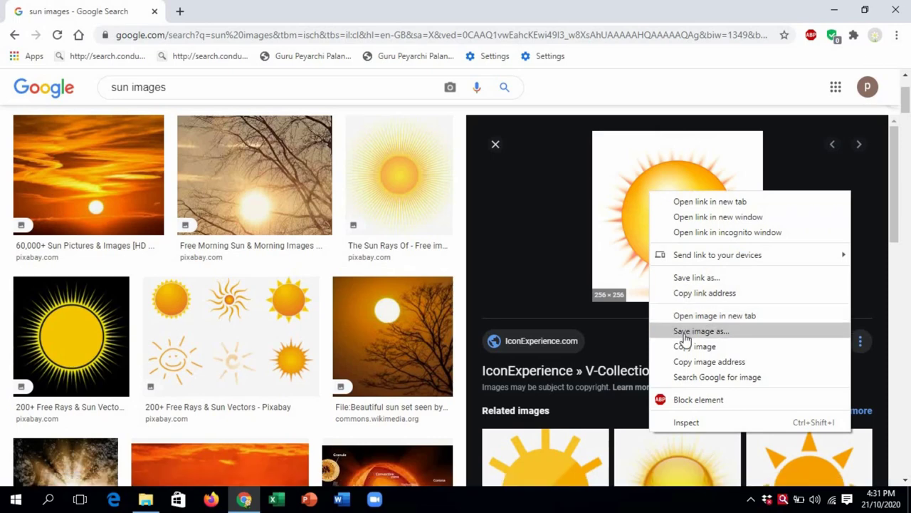
pyautogui.click(684, 332)
pyautogui.click(239, 251)
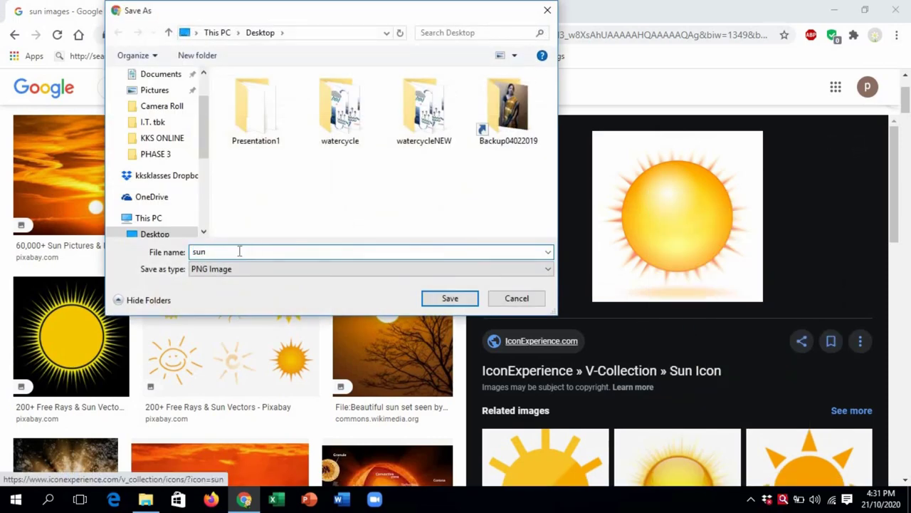
pyautogui.click(541, 271)
pyautogui.click(538, 270)
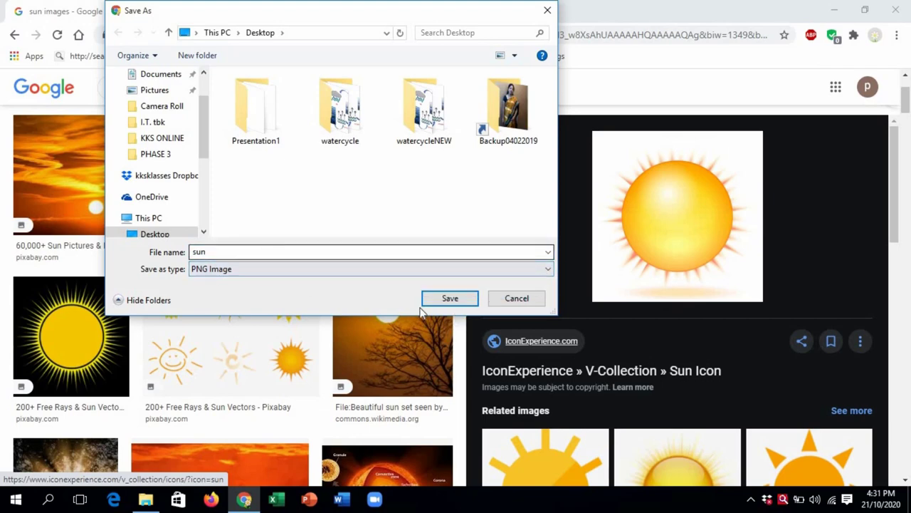
pyautogui.doubleClick(248, 252)
pyautogui.click(248, 252)
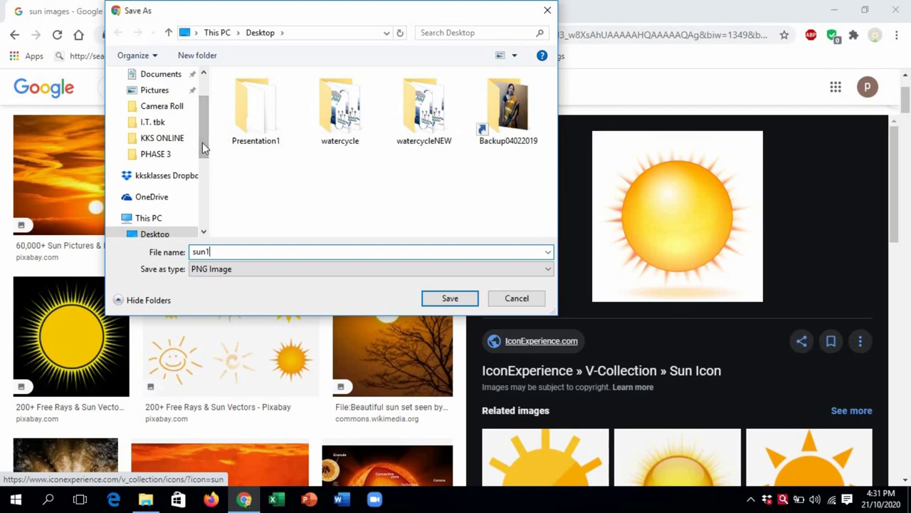
pyautogui.scroll(-2, 201, 160)
pyautogui.write('1')
pyautogui.scroll(-1, 198, 166)
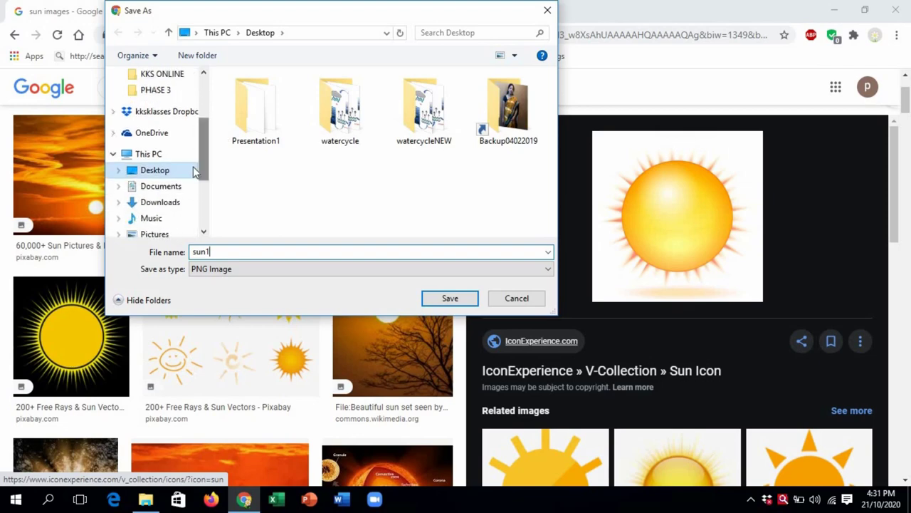
pyautogui.click(450, 299)
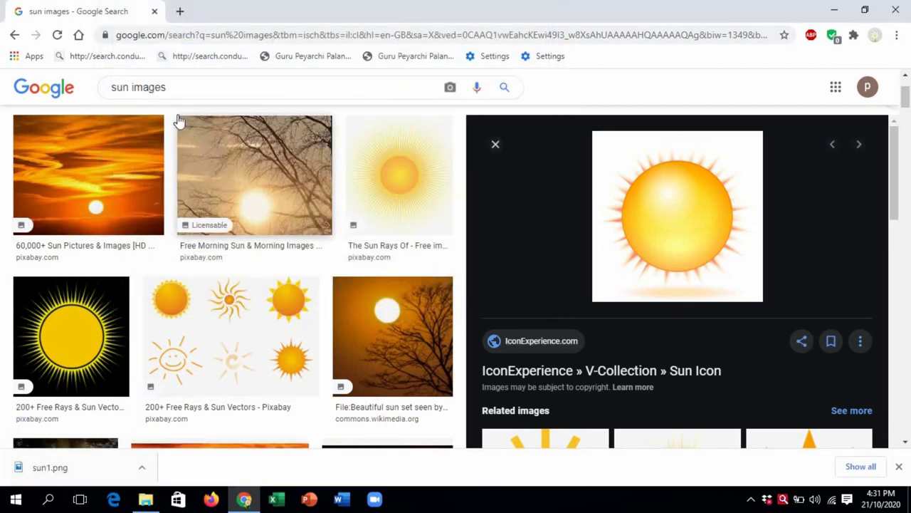
# Step: Replace the image search query with "ocean images" and run the search
pyautogui.click(180, 90)
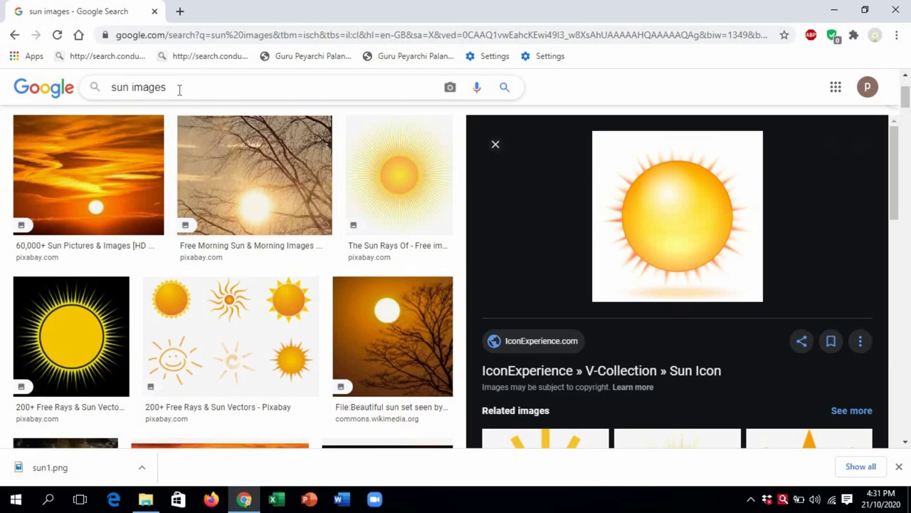
pyautogui.press('BackSpace')
pyautogui.press('BackSpace')
pyautogui.press('BackSpace')
pyautogui.press('BackSpace')
pyautogui.press('BackSpace')
pyautogui.press('BackSpace')
pyautogui.press('BackSpace')
pyautogui.press('BackSpace')
pyautogui.press('BackSpace')
pyautogui.press('BackSpace')
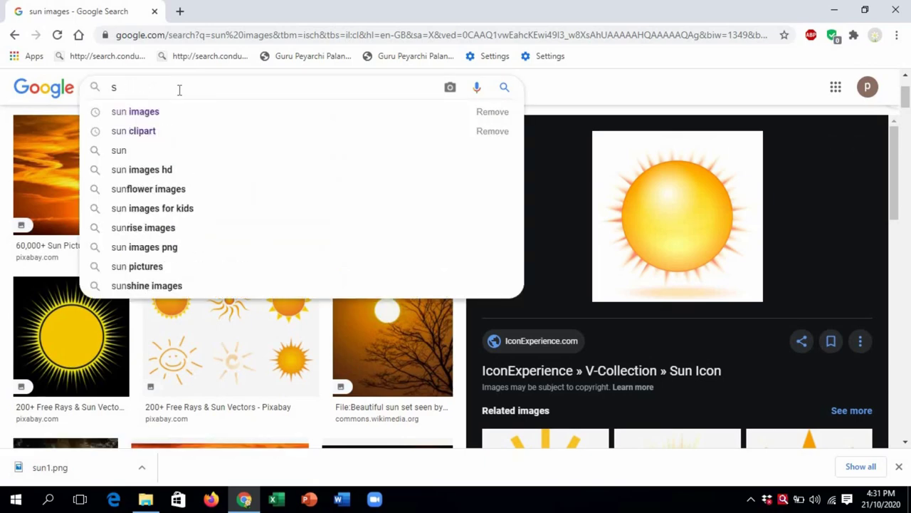
pyautogui.write('oce')
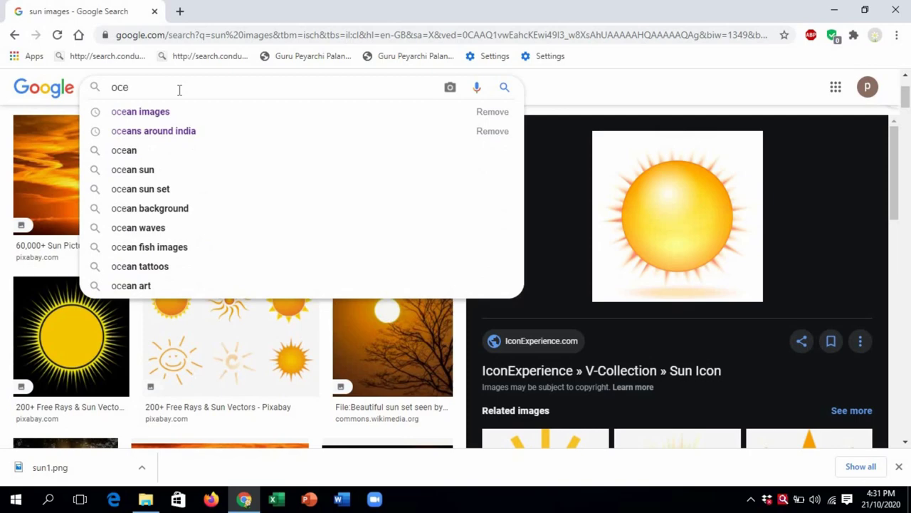
pyautogui.click(159, 114)
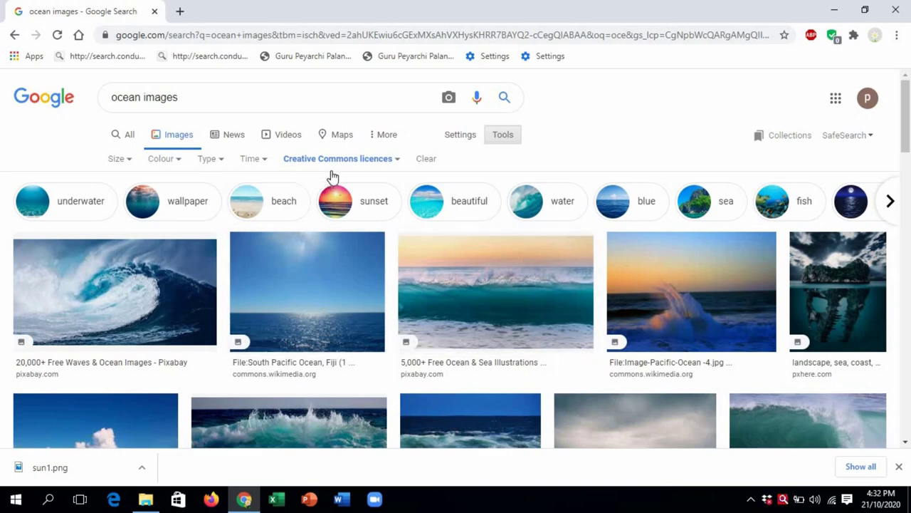
# Step: Open the South Pacific Ocean, Fiji image from Wikimedia Commons and save it to the Desktop as ocean1.jpg, without replacing the existing ocean.jpg
pyautogui.click(908, 443)
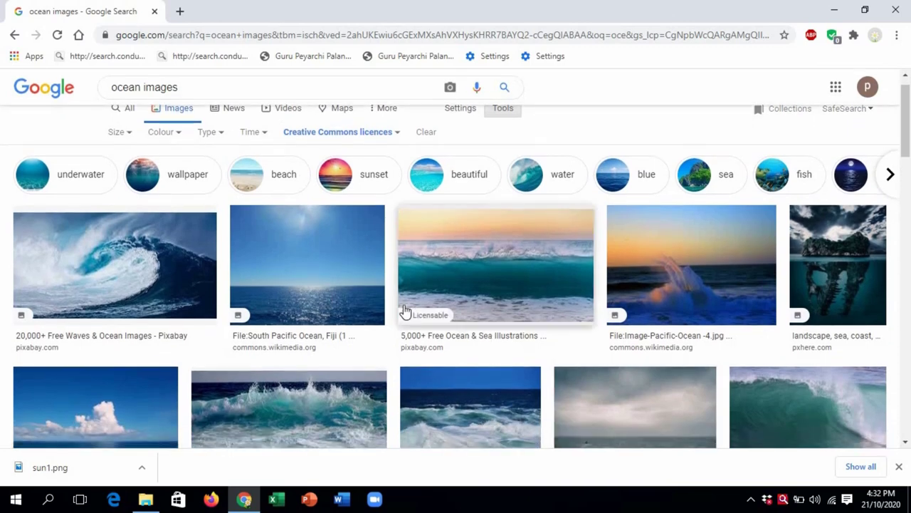
pyautogui.click(294, 265)
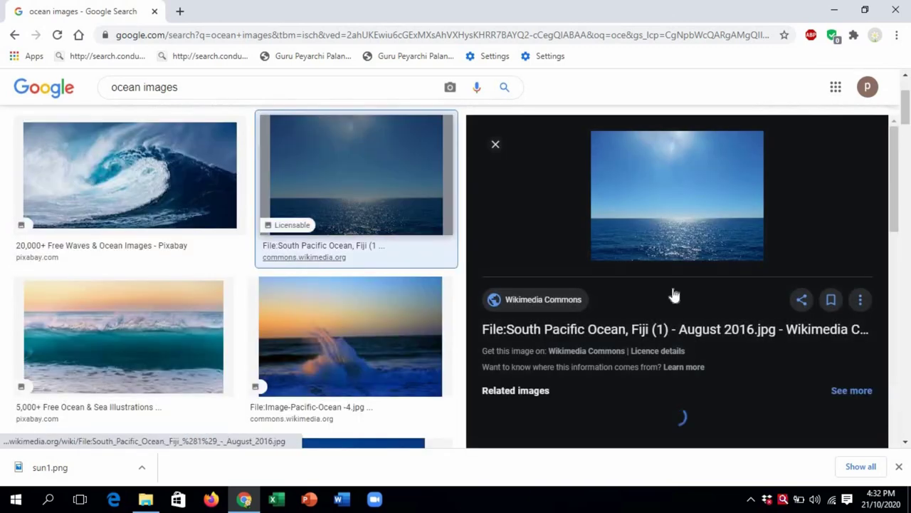
pyautogui.rightClick(707, 202)
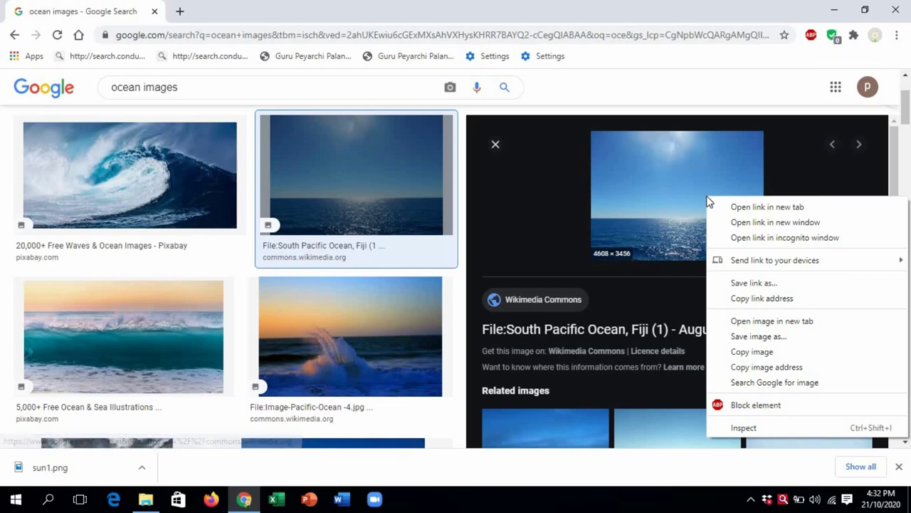
pyautogui.click(748, 336)
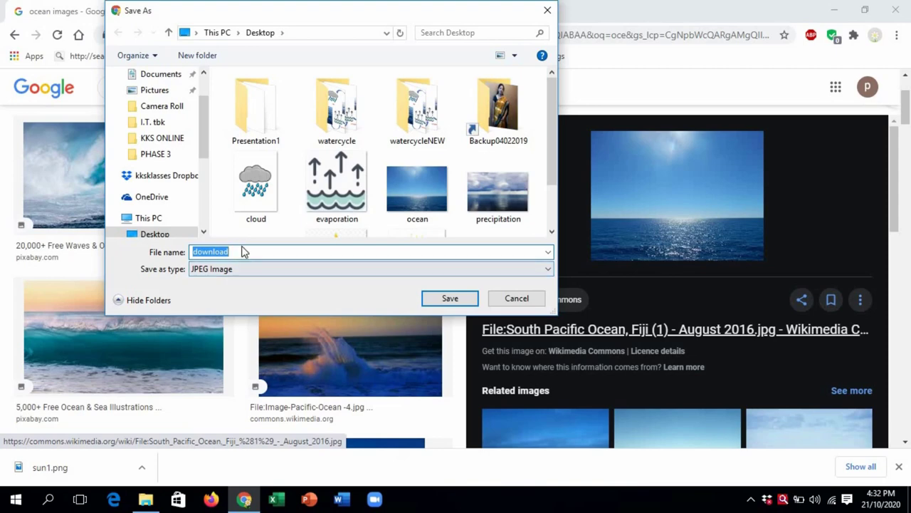
pyautogui.write('ocean')
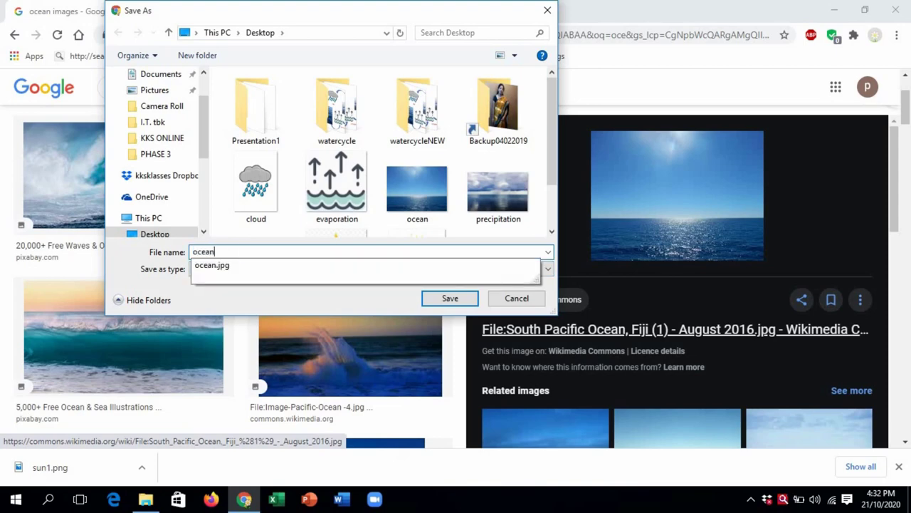
pyautogui.click(273, 269)
pyautogui.click(434, 301)
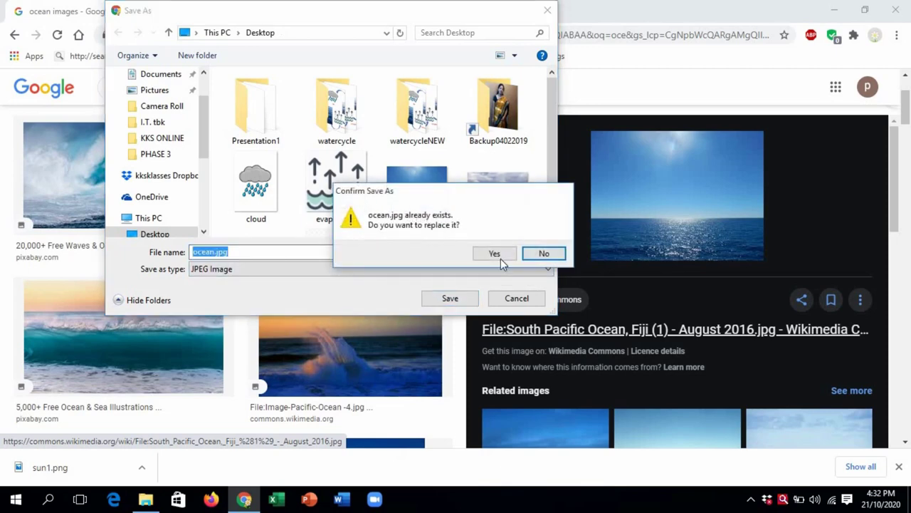
pyautogui.click(539, 254)
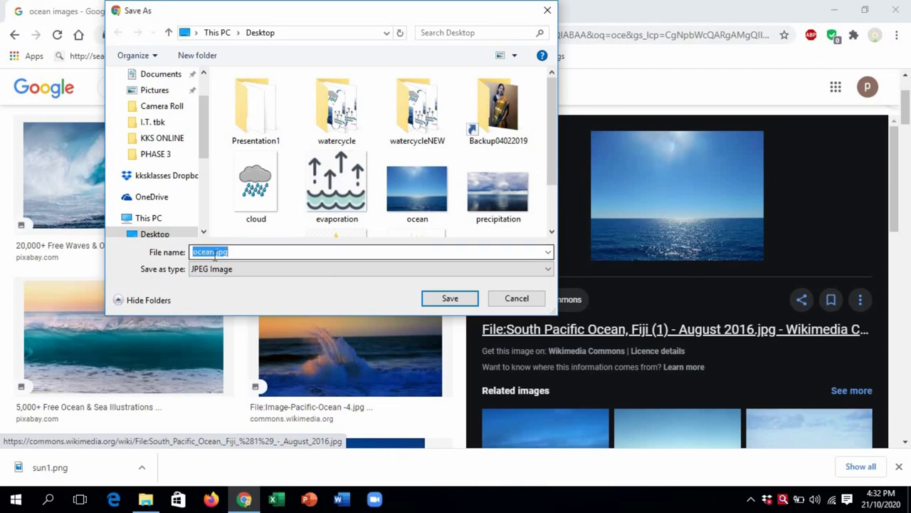
pyautogui.click(214, 254)
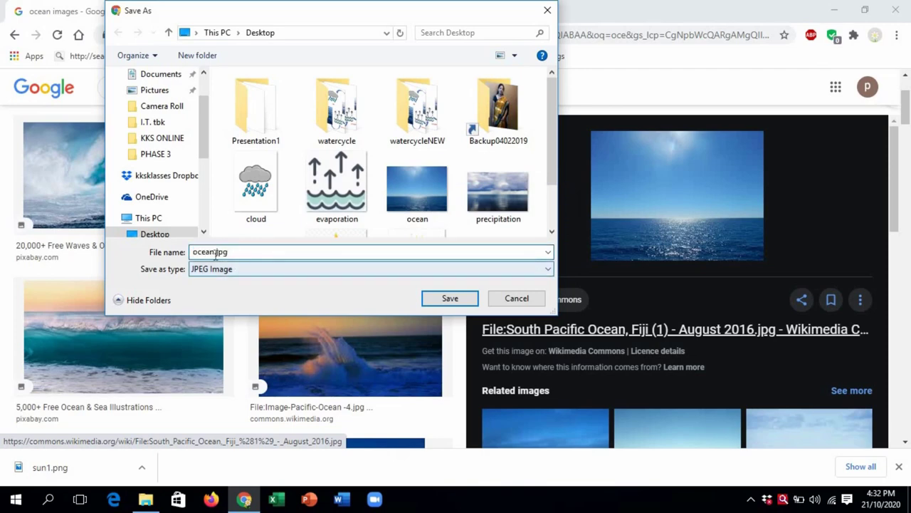
pyautogui.write('1')
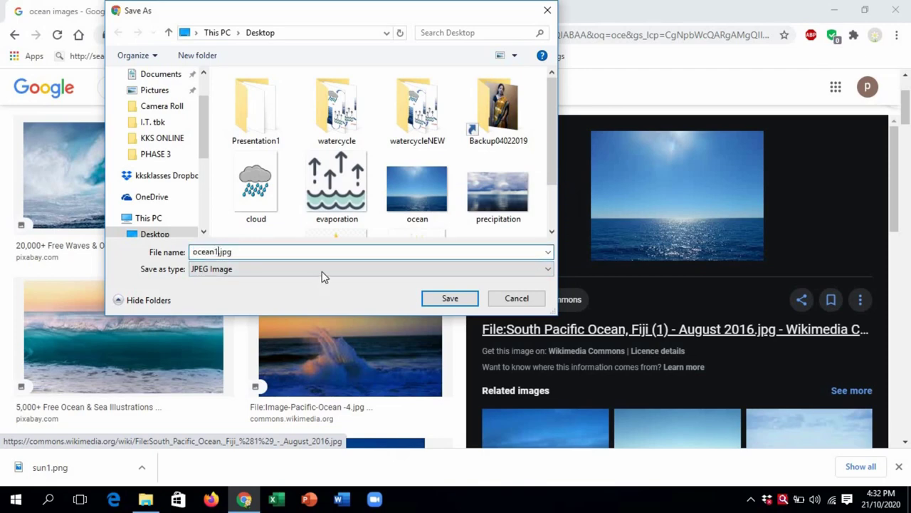
pyautogui.click(450, 299)
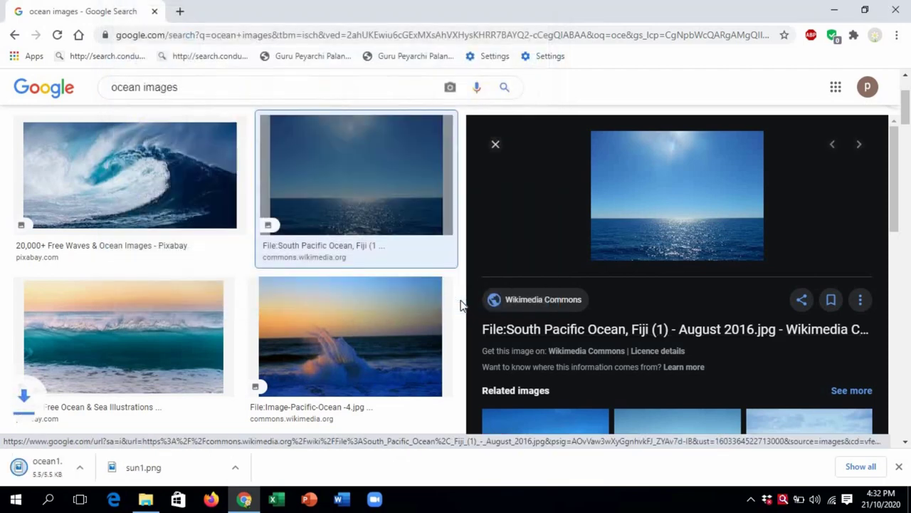
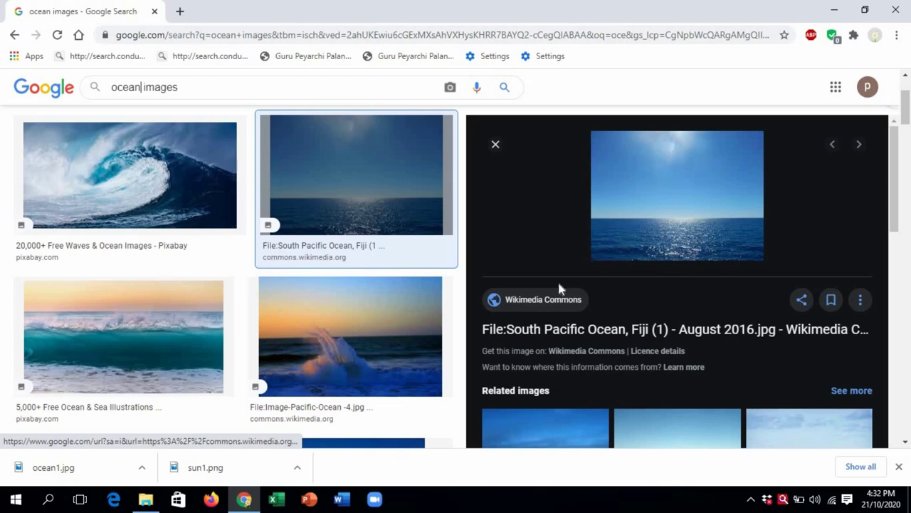
# Step: Close the browser and look over the image files on the Desktop, including evaporation and precipitation
pyautogui.click(899, 13)
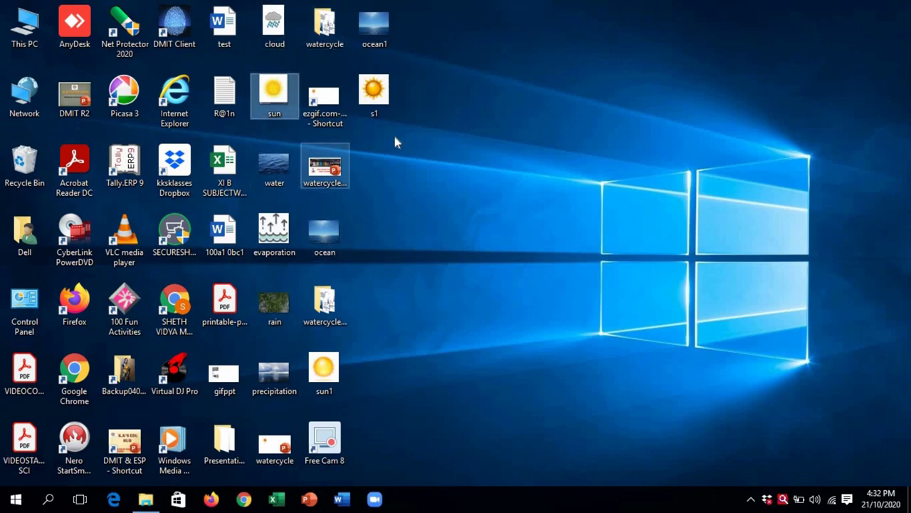
pyautogui.click(275, 239)
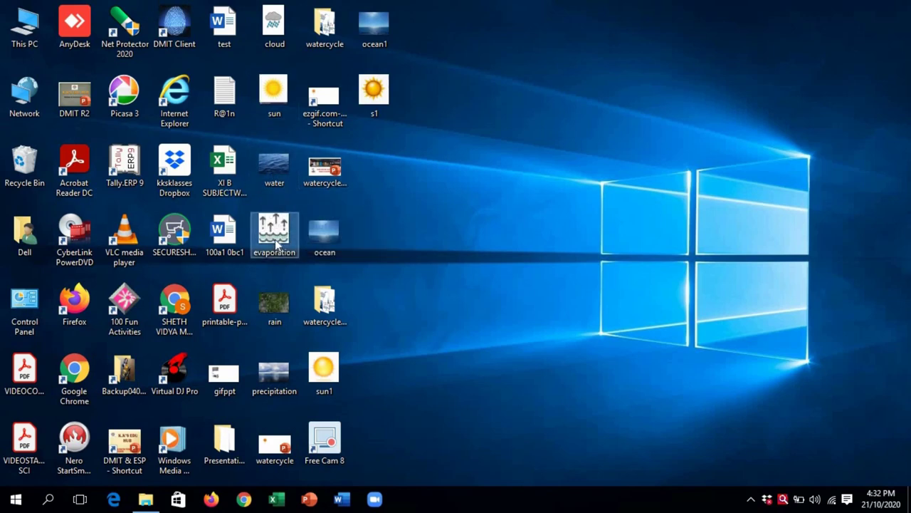
pyautogui.click(282, 381)
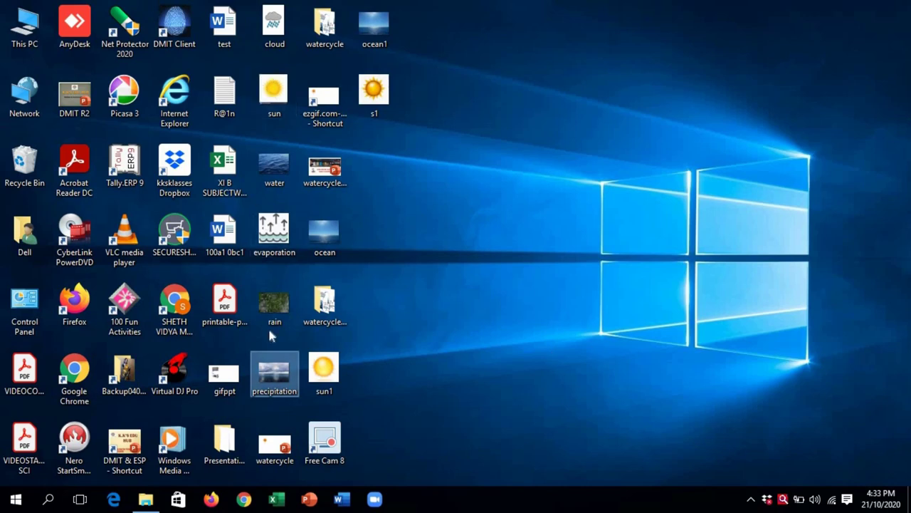
pyautogui.click(262, 222)
pyautogui.click(260, 392)
# Step: Switch to PowerPoint in a maximized window, create a blank presentation and dismiss the Design Ideas
pyautogui.click(308, 499)
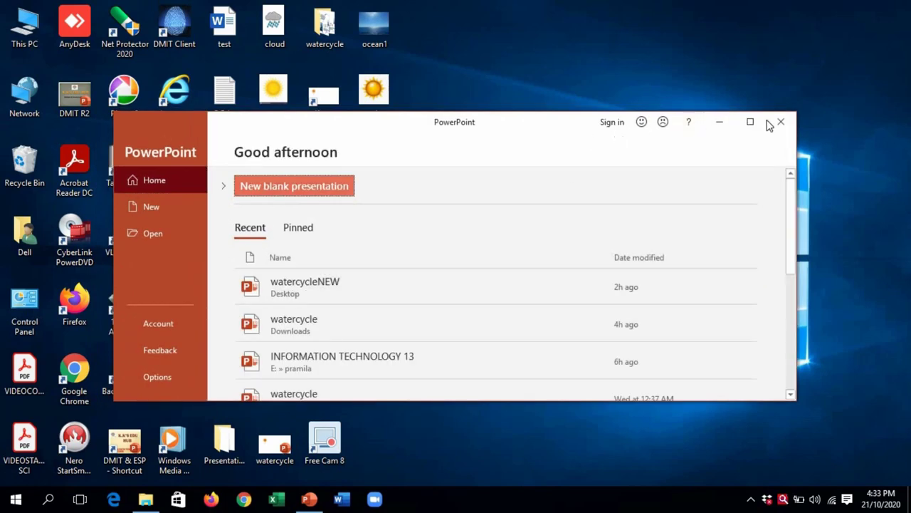
pyautogui.click(750, 122)
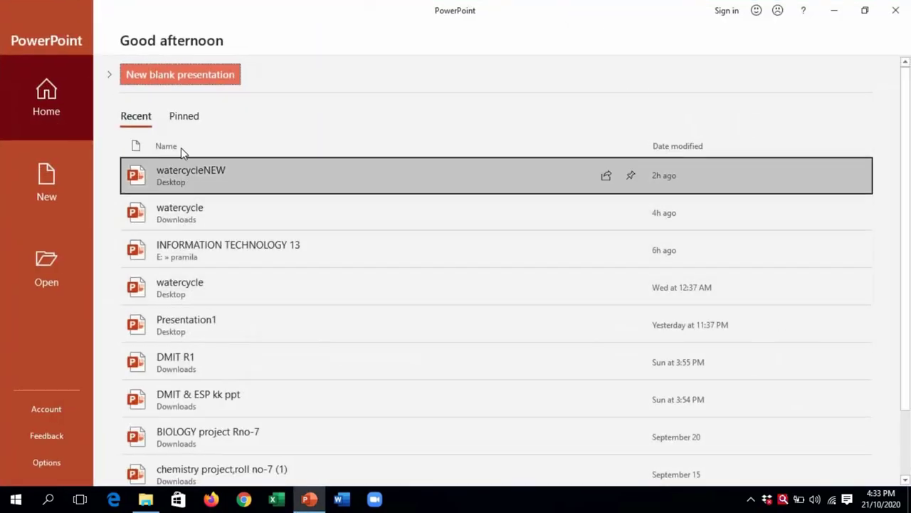
pyautogui.click(44, 188)
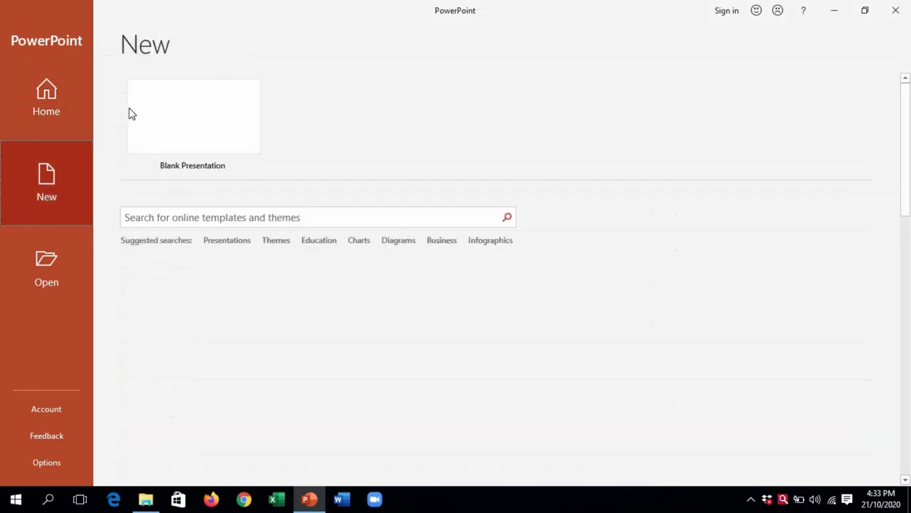
pyautogui.click(200, 134)
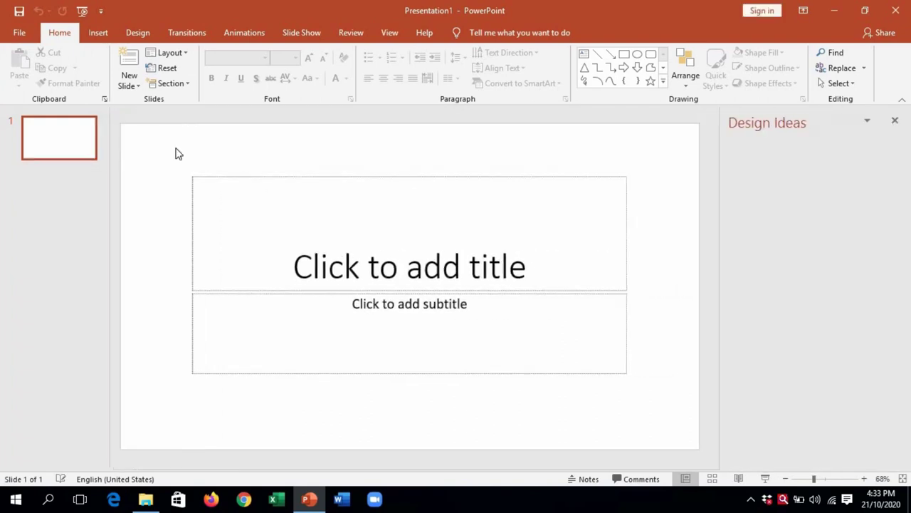
pyautogui.click(895, 120)
# Step: Delete the default title slide and add a new slide with the Blank layout in its place
pyautogui.click(70, 157)
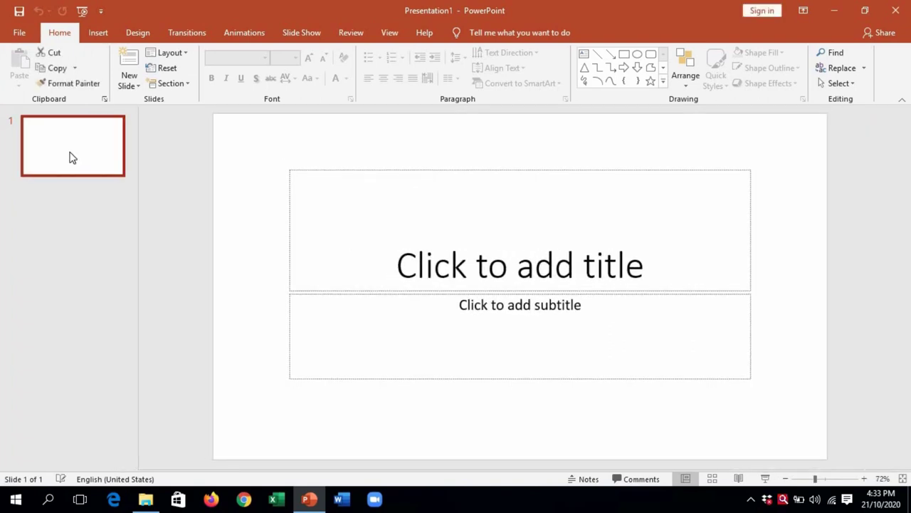
pyautogui.press('Delete')
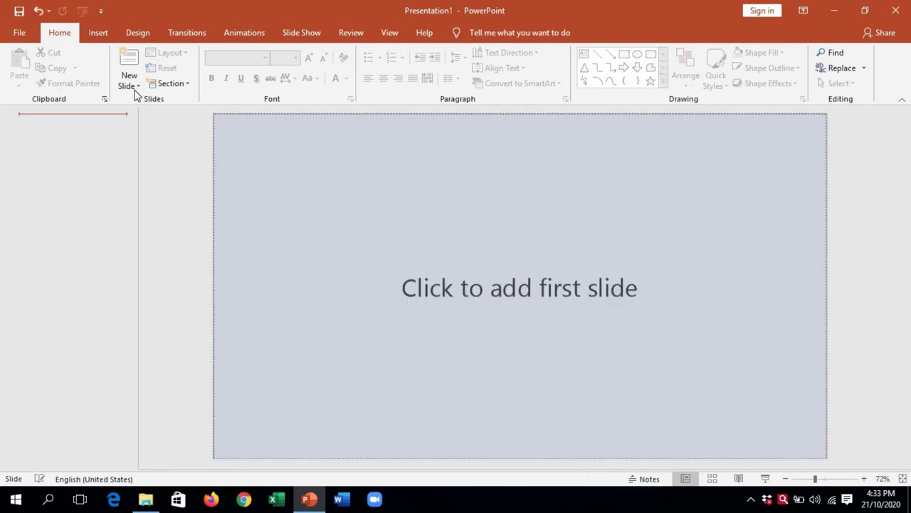
pyautogui.click(134, 87)
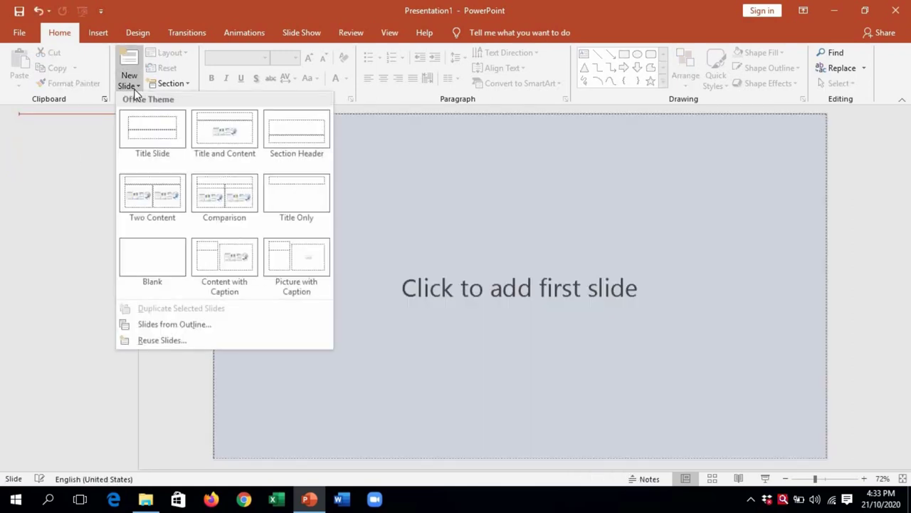
pyautogui.click(158, 262)
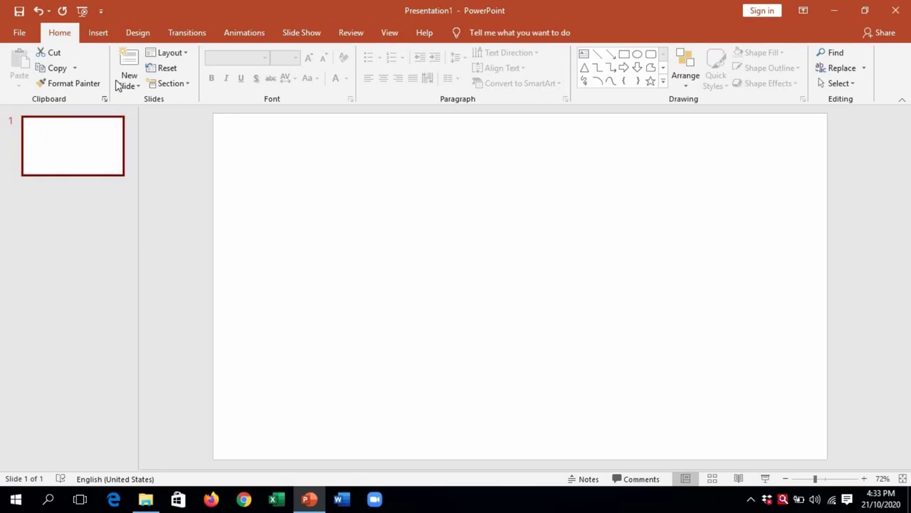
# Step: Open the source choices for inserting a picture on the blank slide
pyautogui.click(99, 34)
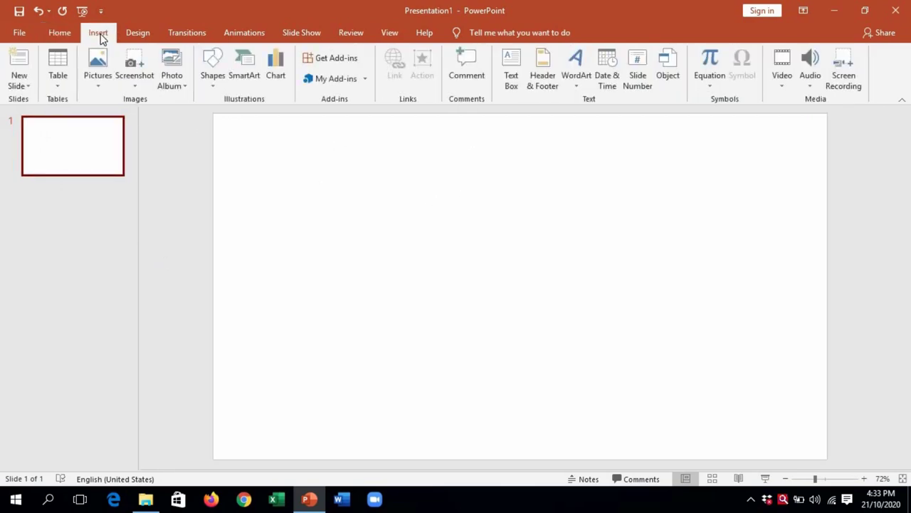
pyautogui.click(101, 86)
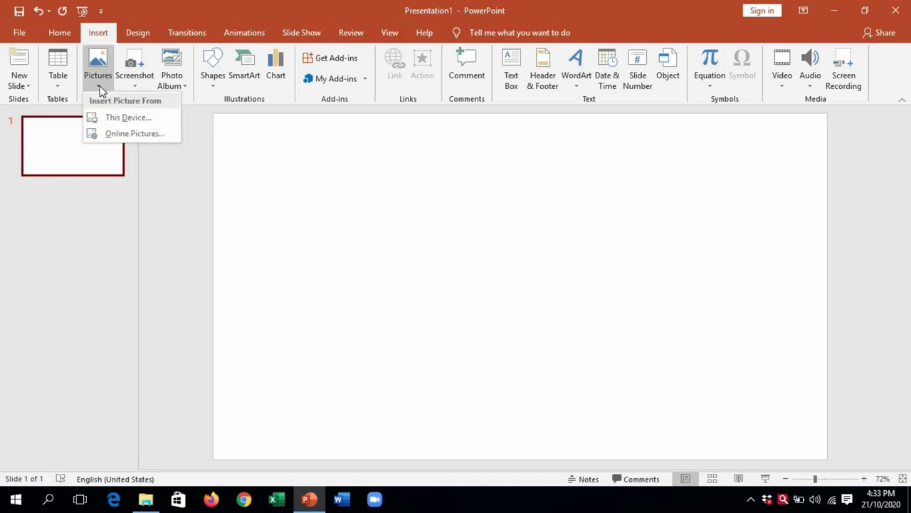
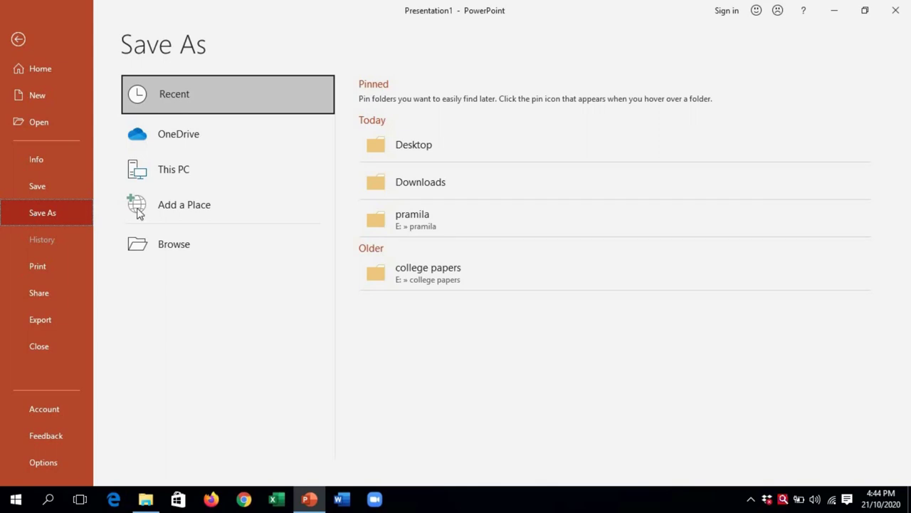
# Step: Choose the Desktop as the save location and name the presentation file watercyclenew
pyautogui.click(429, 147)
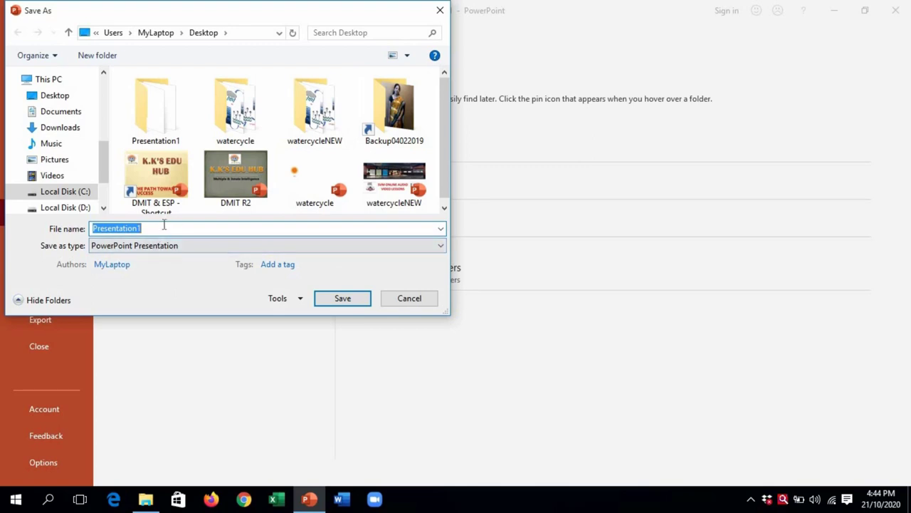
pyautogui.write('watercu')
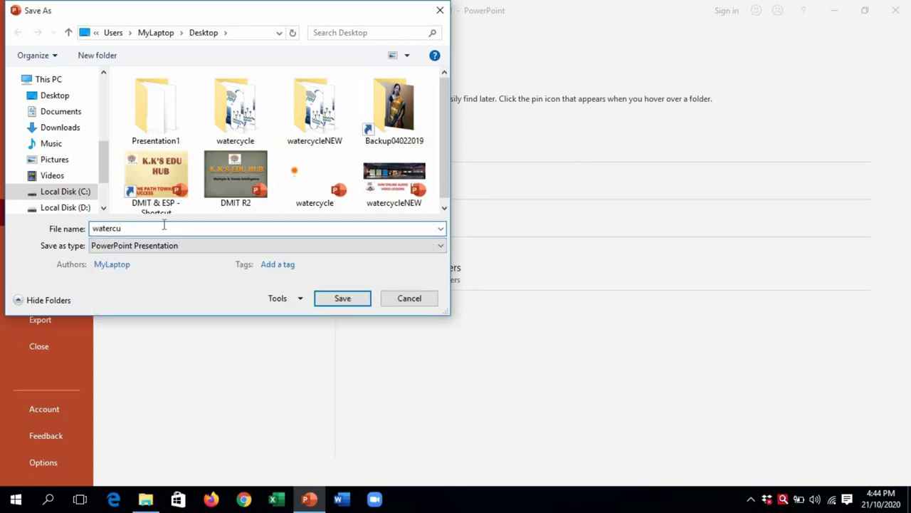
pyautogui.press('BackSpace')
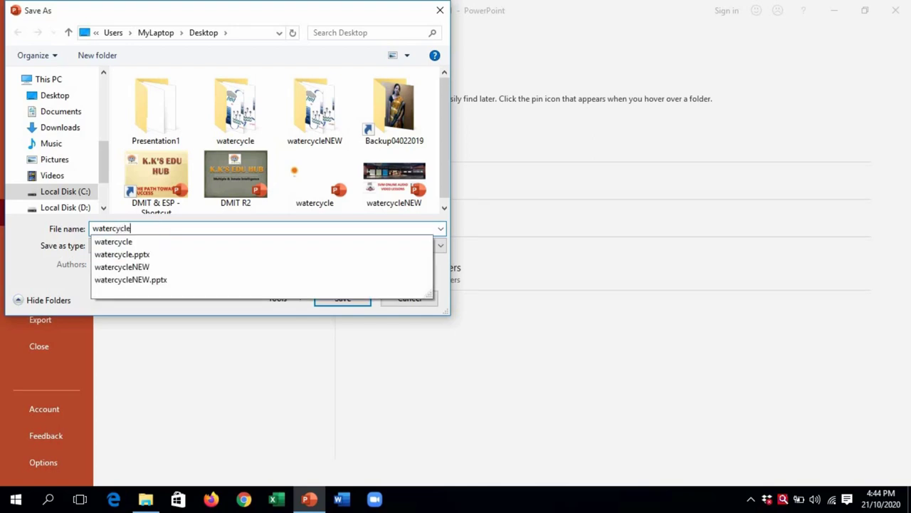
pyautogui.write('yclenew')
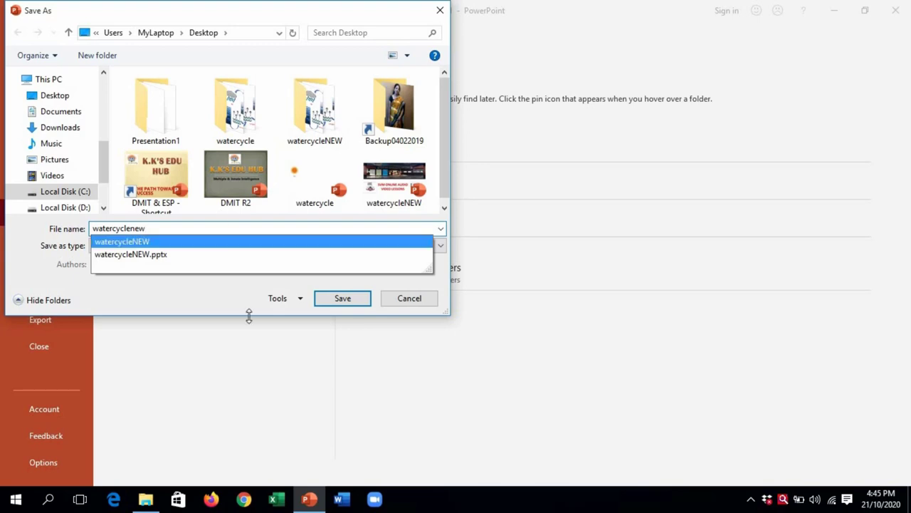
pyautogui.click(374, 343)
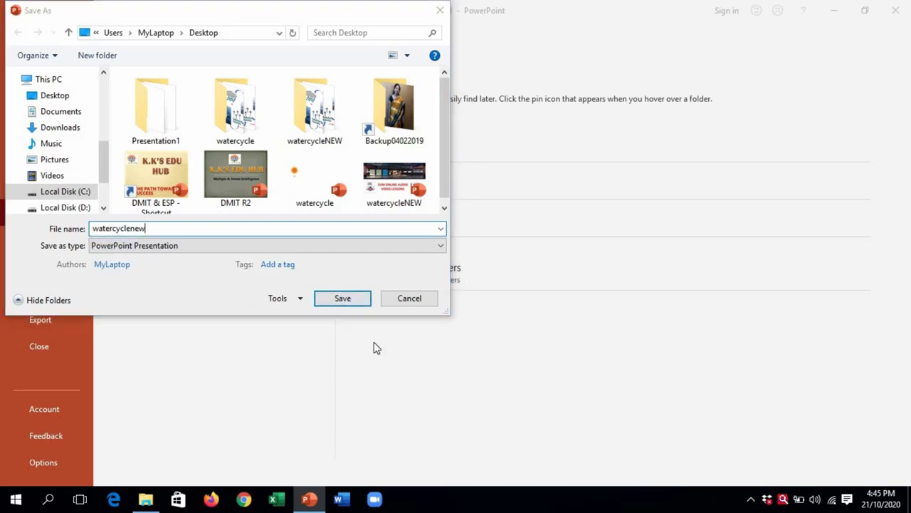
# Step: Set the file type to GIF Graphics Interchange Format and export all slides
pyautogui.click(440, 247)
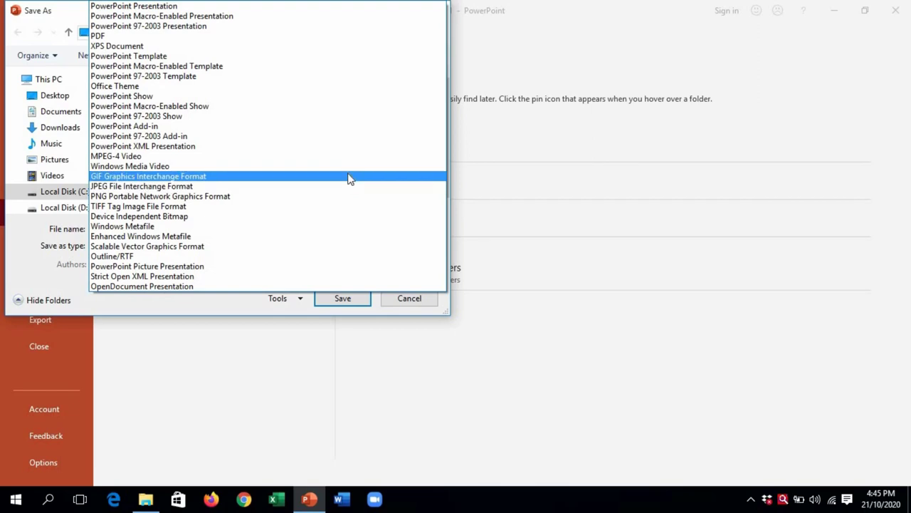
pyautogui.click(348, 179)
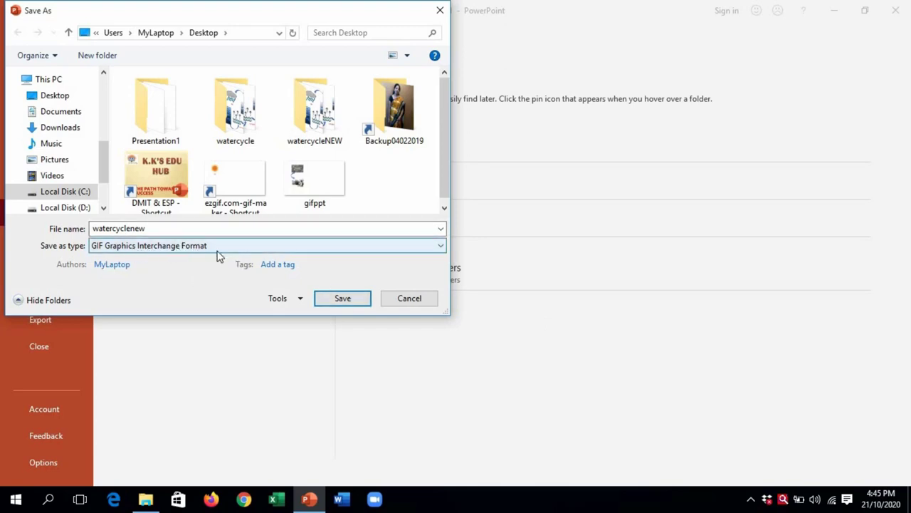
pyautogui.click(342, 298)
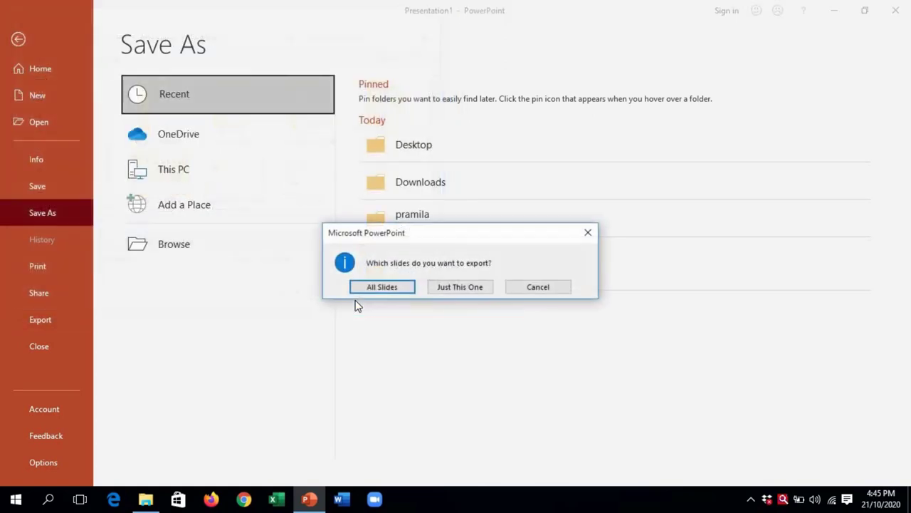
pyautogui.moveTo(529, 233); pyautogui.dragTo(481, 176)
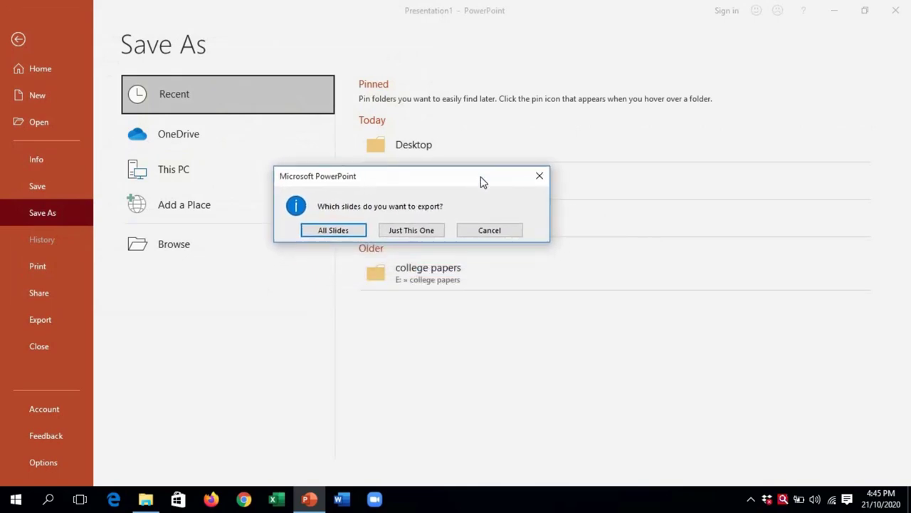
pyautogui.click(332, 235)
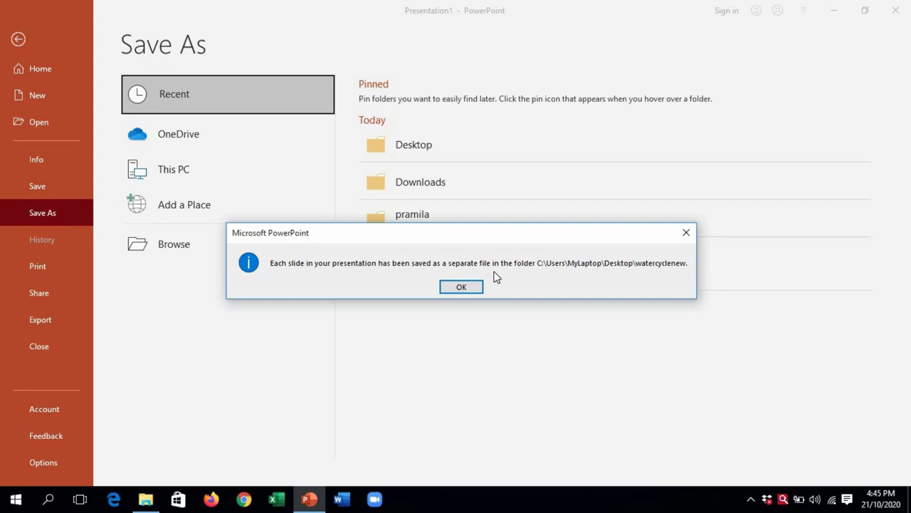
# Step: Save the presentation to the Desktop as a PowerPoint Presentation named Presentation1 and close it
pyautogui.click(472, 288)
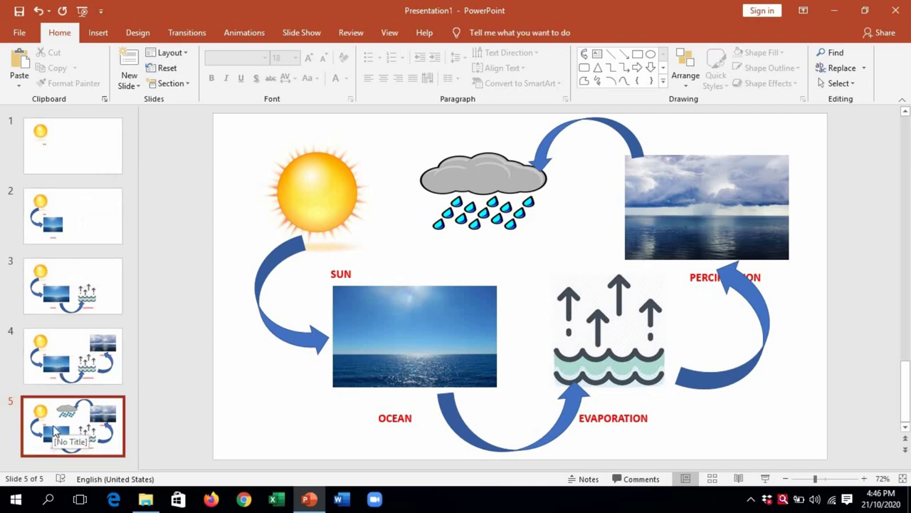
pyautogui.click(19, 10)
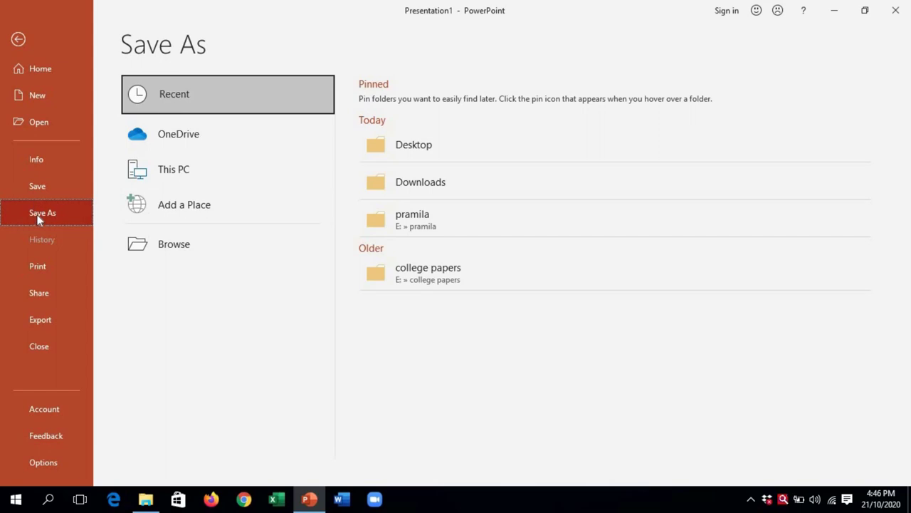
pyautogui.click(425, 146)
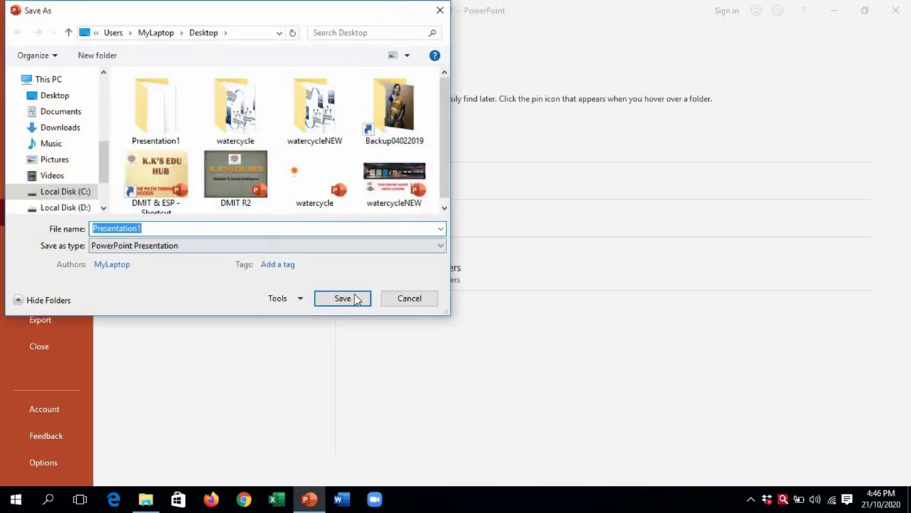
pyautogui.click(356, 299)
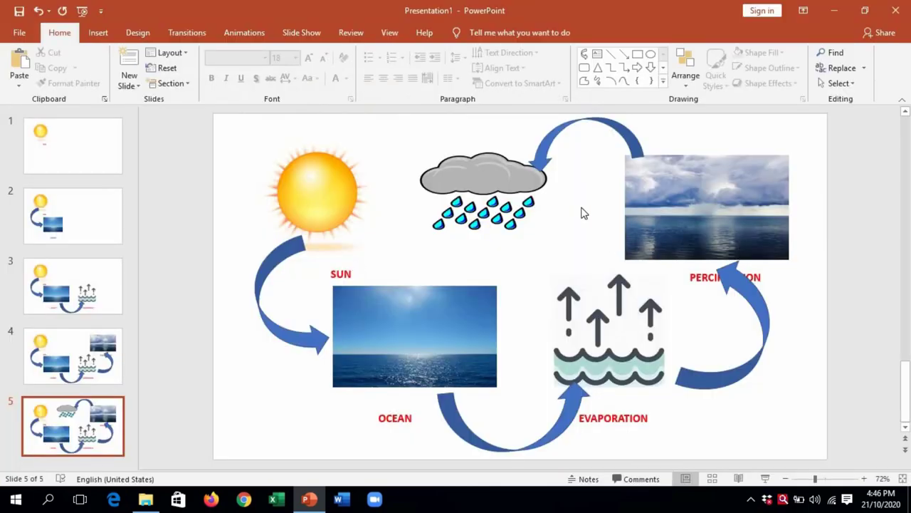
pyautogui.click(895, 10)
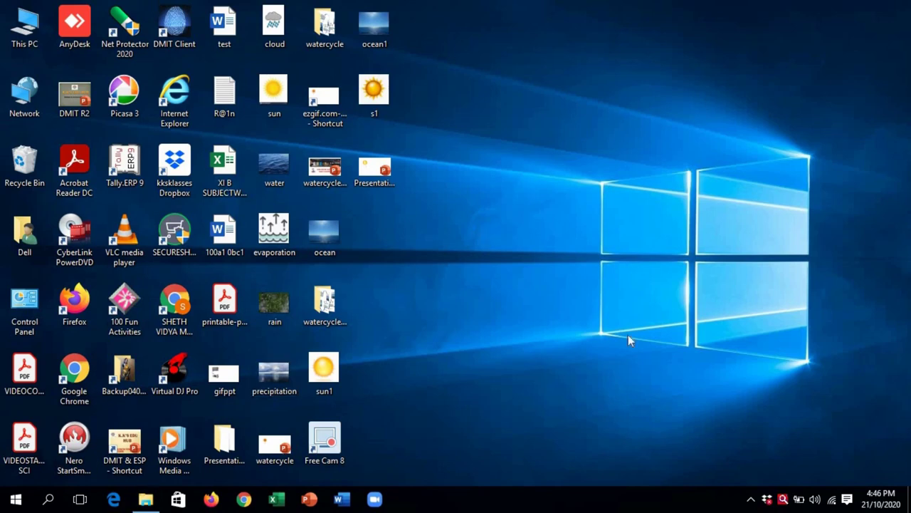
# Step: Switch to a maximized Chrome window and search Google for ezgif
pyautogui.click(246, 501)
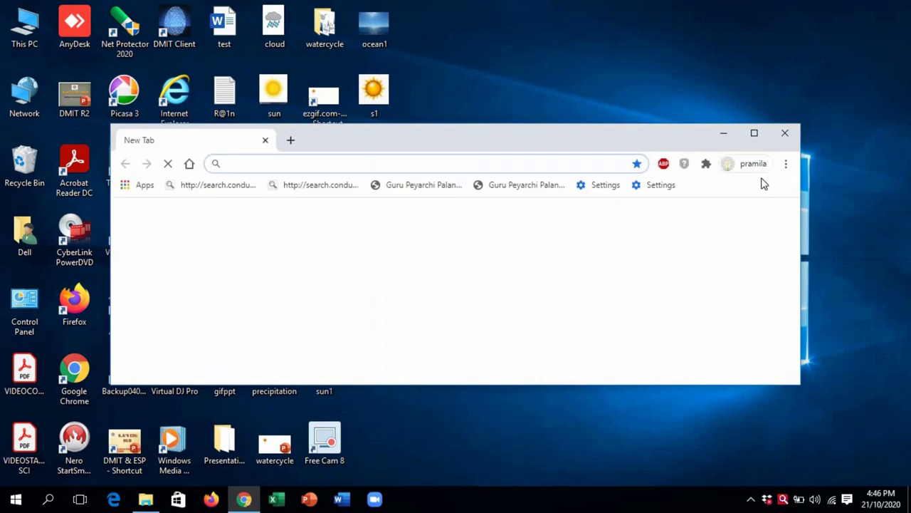
pyautogui.click(754, 132)
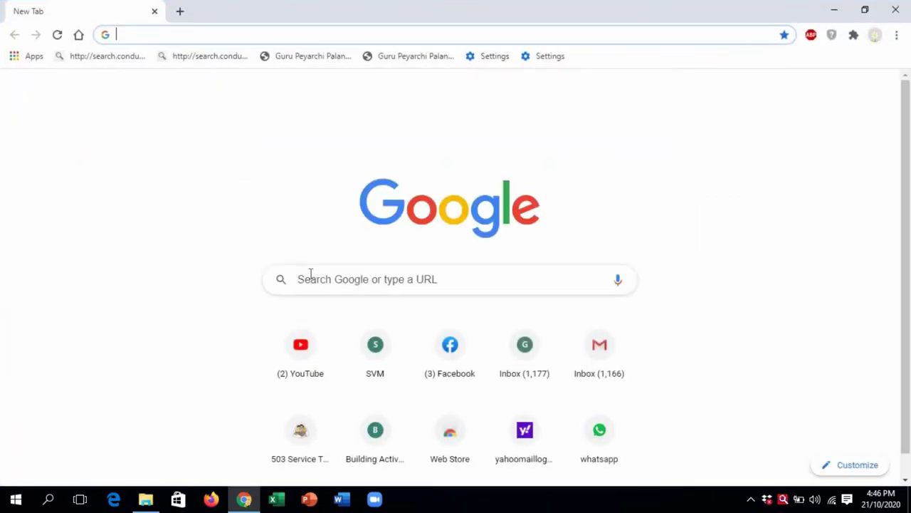
pyautogui.click(311, 275)
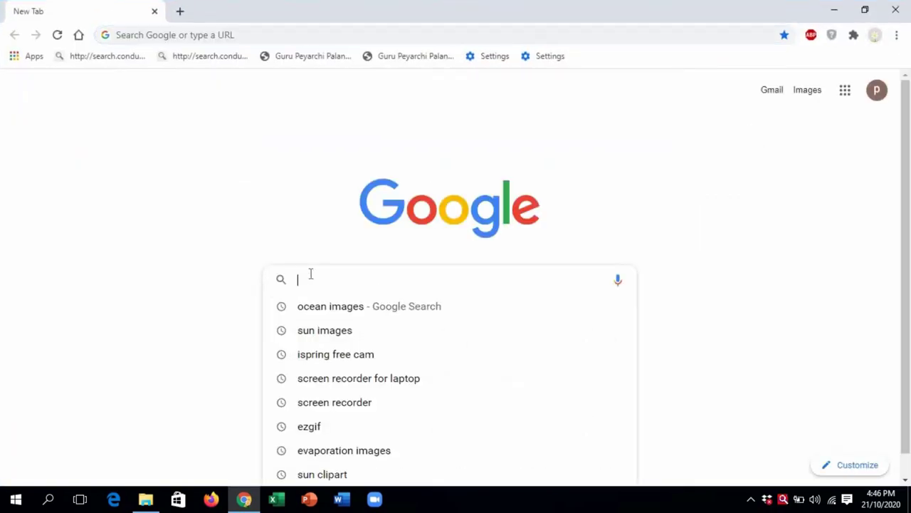
pyautogui.write('ez')
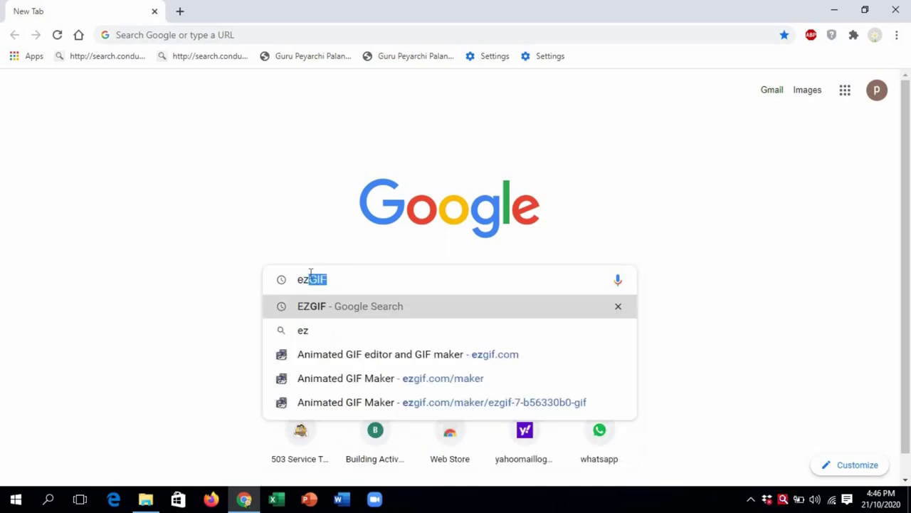
pyautogui.write('gif')
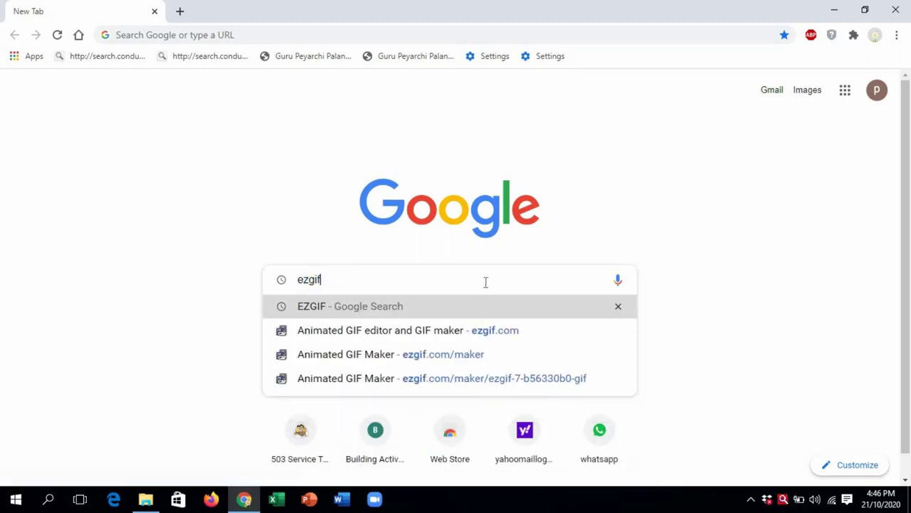
pyautogui.press('Return')
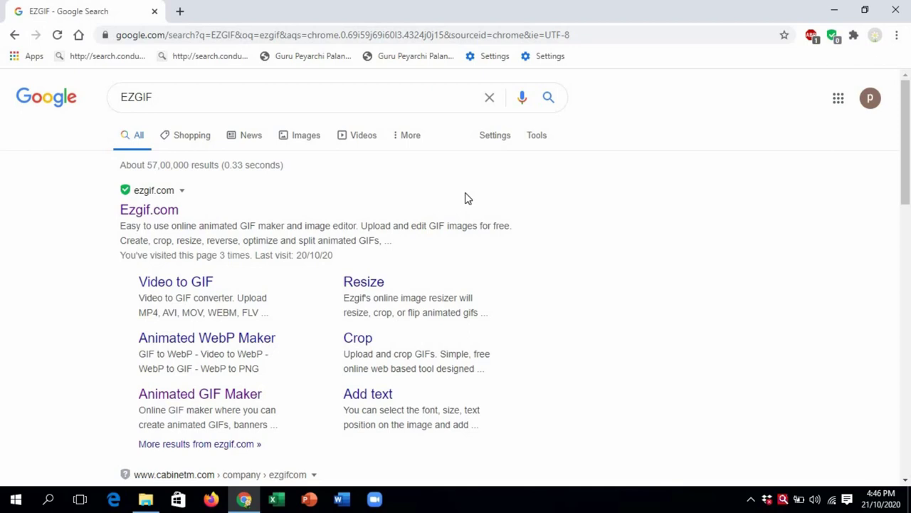
# Step: Open the GIF Maker on Ezgif.com and bring up the file selection for its images
pyautogui.click(164, 217)
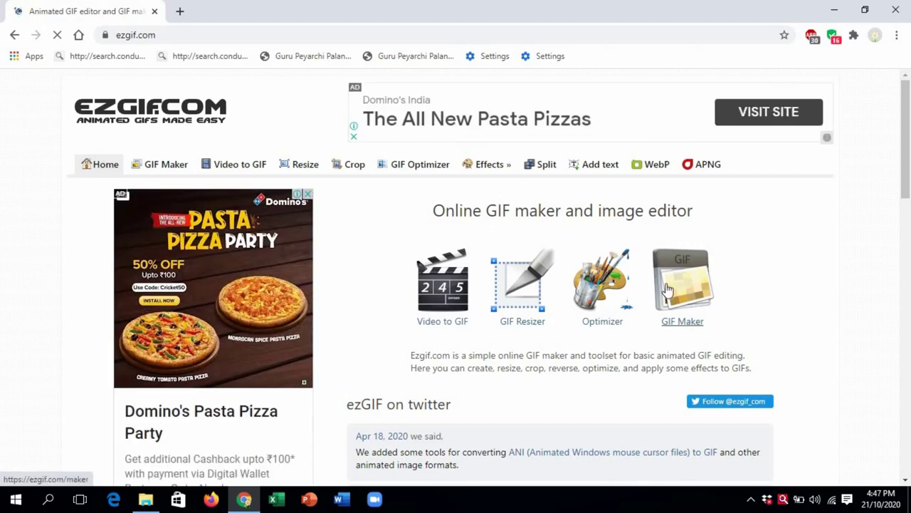
pyautogui.click(681, 322)
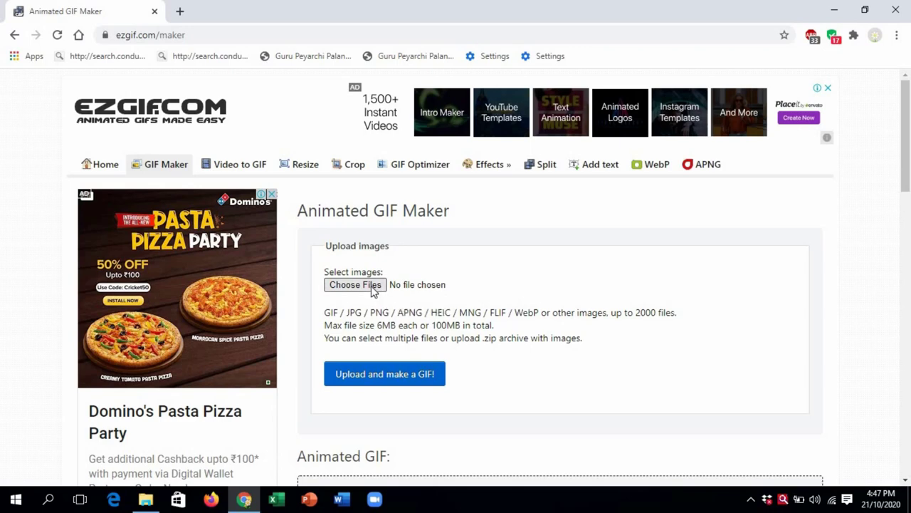
pyautogui.click(371, 283)
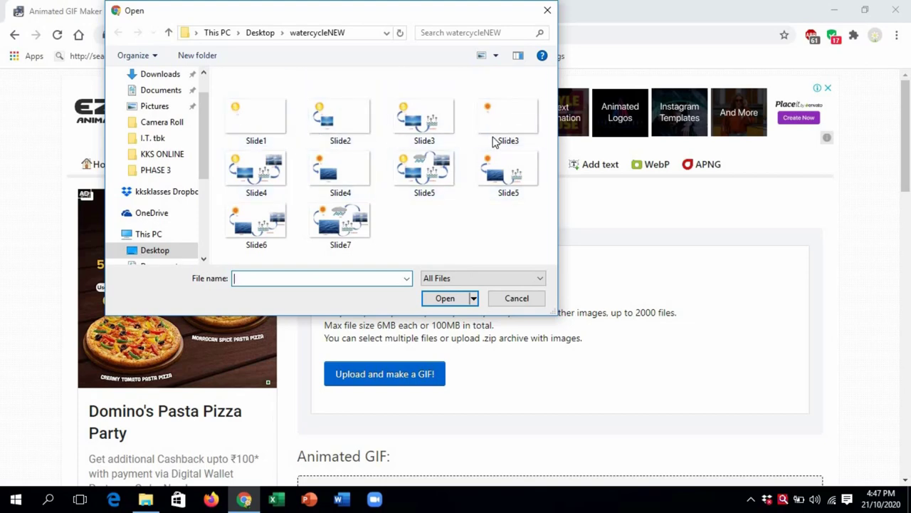
pyautogui.click(255, 121)
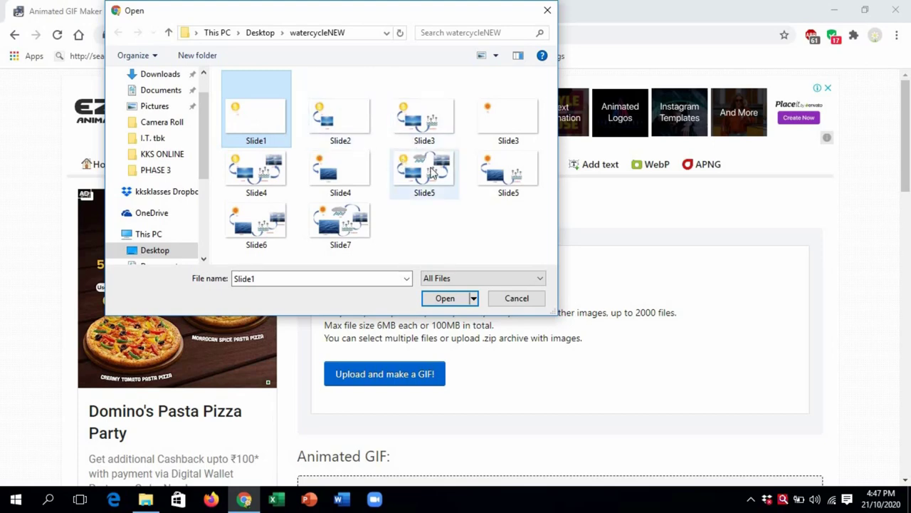
pyautogui.hotkey('shift', 'Right')
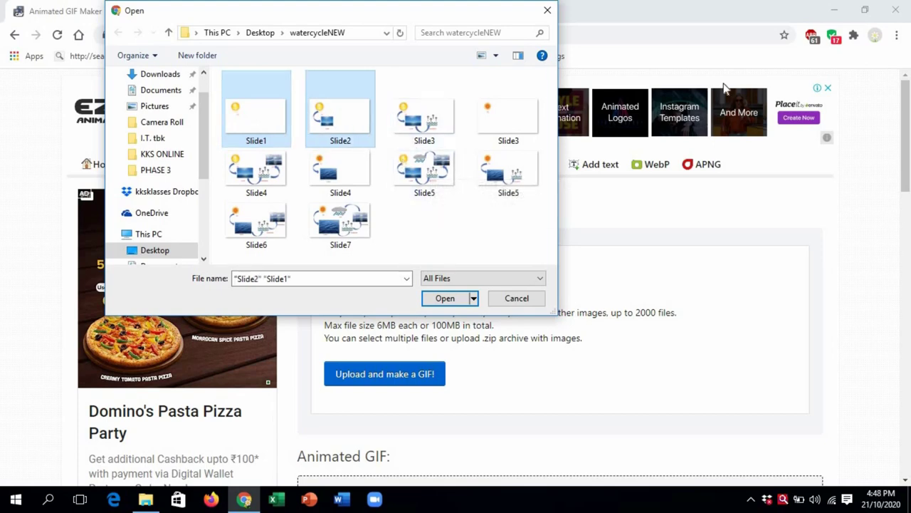
pyautogui.hotkey('shift', 'Right')
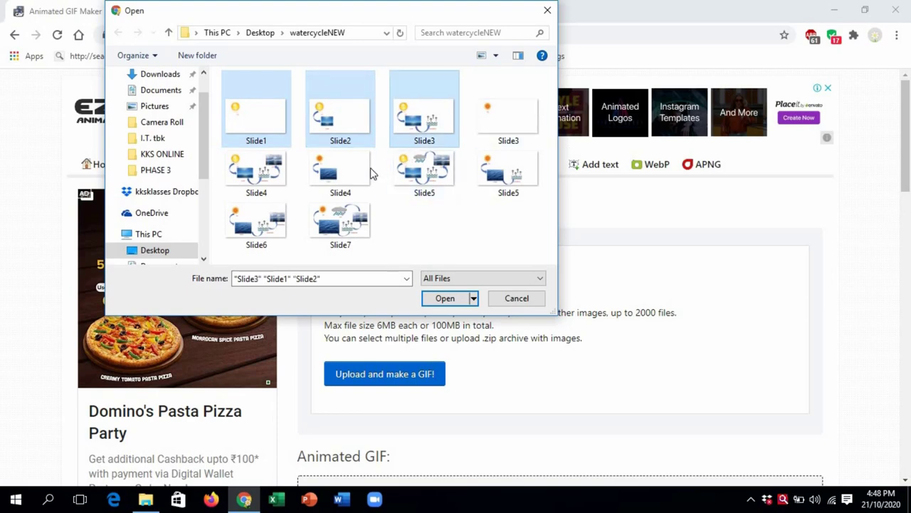
pyautogui.click(266, 183)
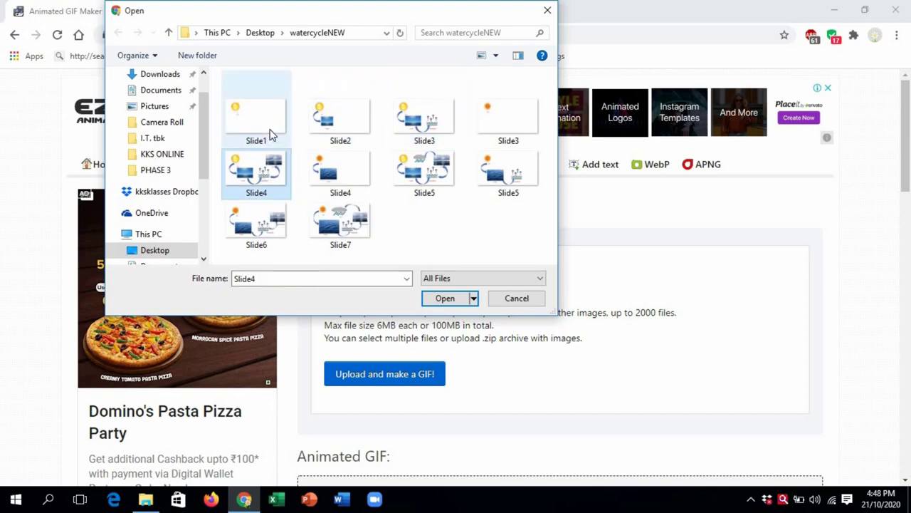
pyautogui.click(269, 136)
# Step: Delete the older orange-sun slide images, Slide3 through Slide7, from the watercycleNEW folder
pyautogui.click(507, 123)
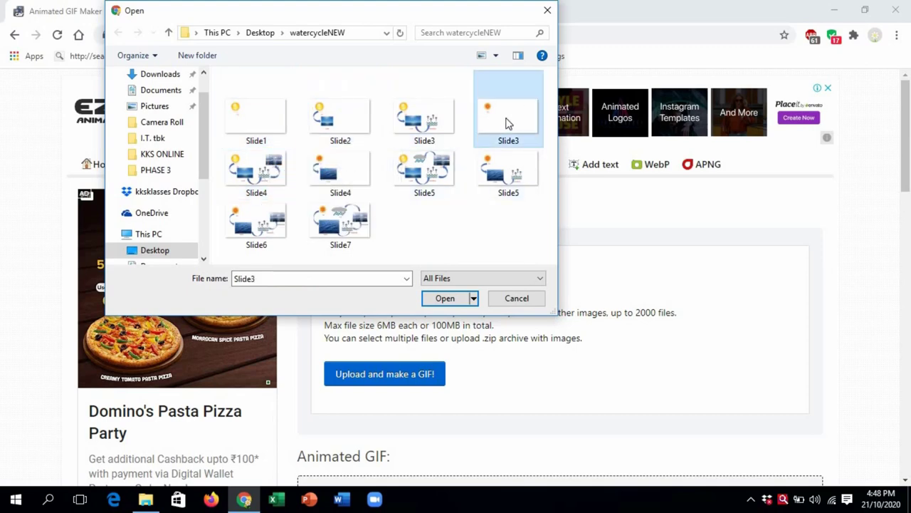
pyautogui.rightClick(506, 121)
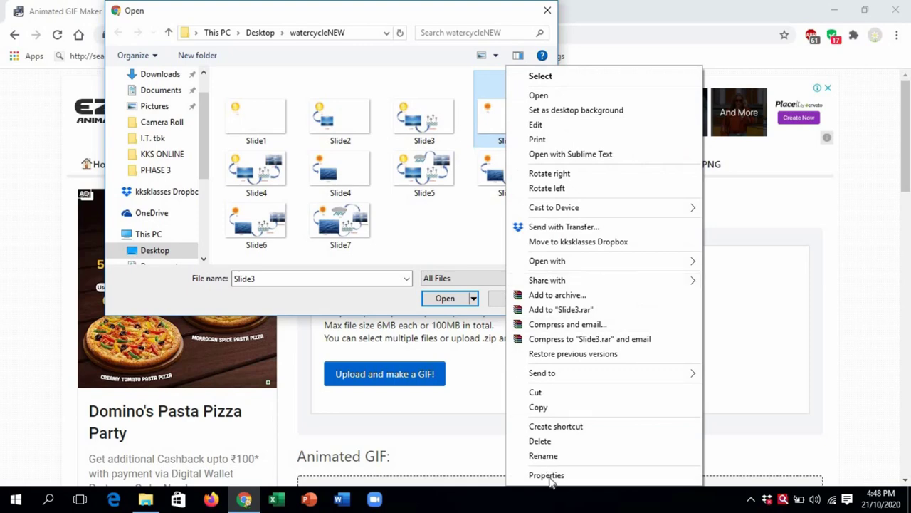
pyautogui.click(557, 443)
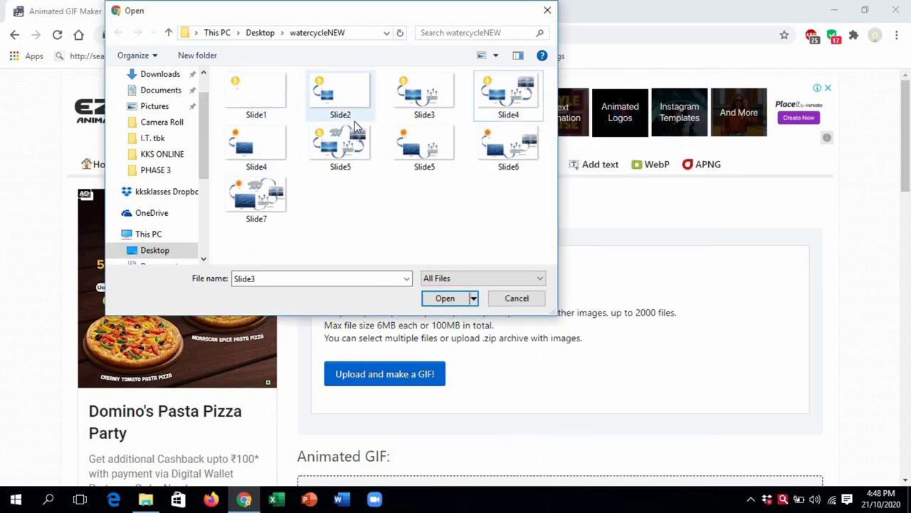
pyautogui.click(274, 153)
pyautogui.rightClick(276, 153)
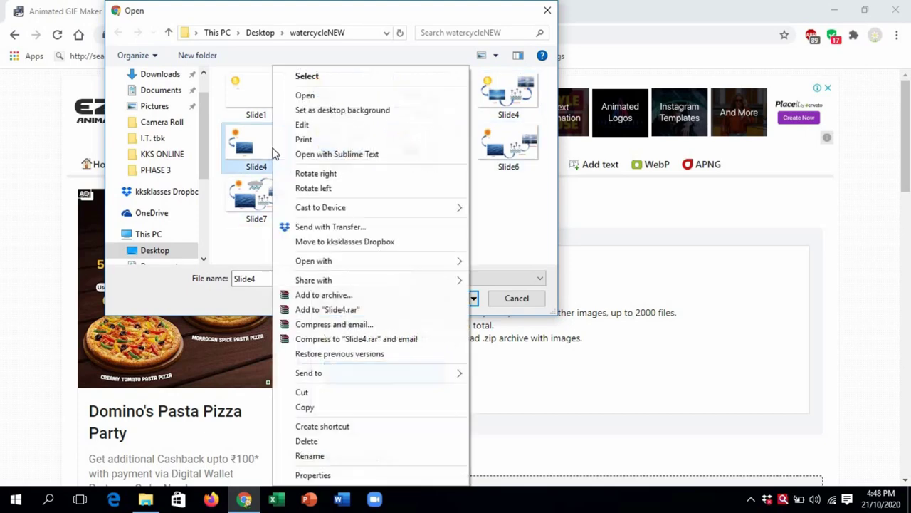
pyautogui.click(316, 446)
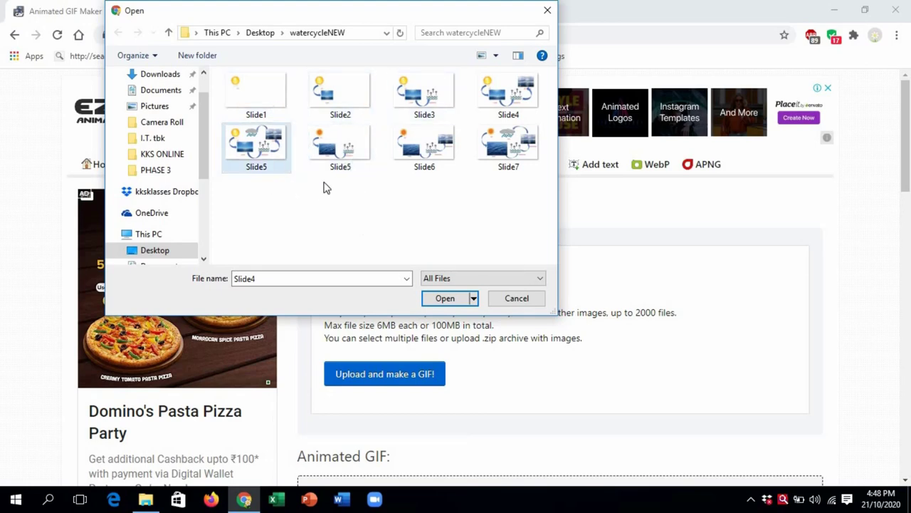
pyautogui.click(345, 160)
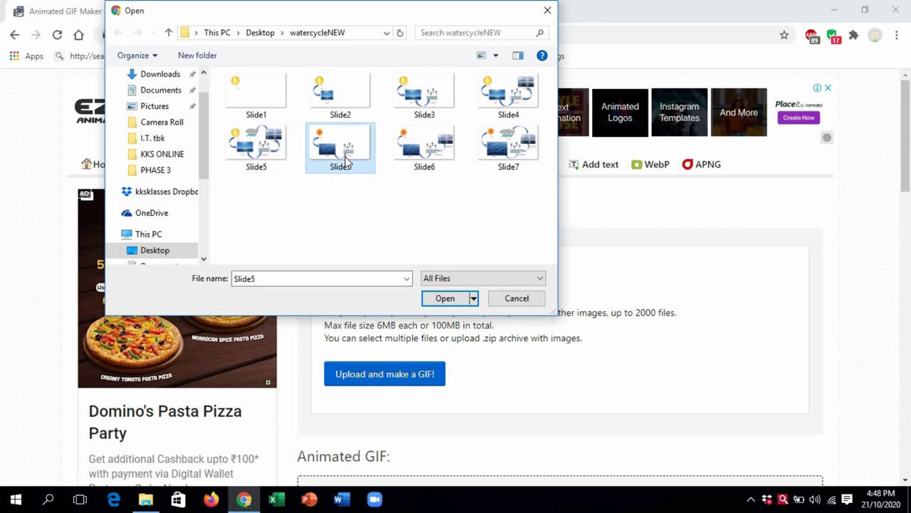
pyautogui.hotkey('shift', 'Right')
pyautogui.hotkey('shift', 'Right')
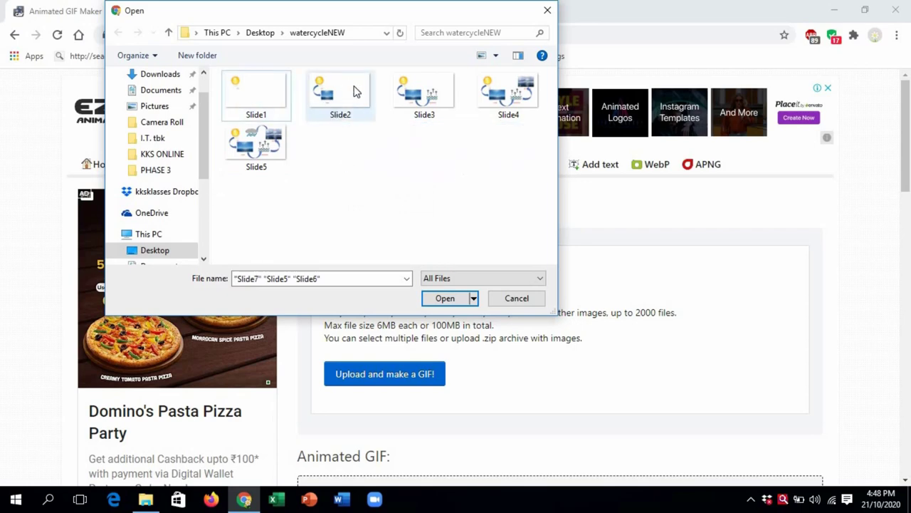
# Step: Select Slide1 through Slide5 from the watercycleNEW folder and upload them to make a GIF
pyautogui.click(258, 93)
pyautogui.hotkey('shift', 'Right')
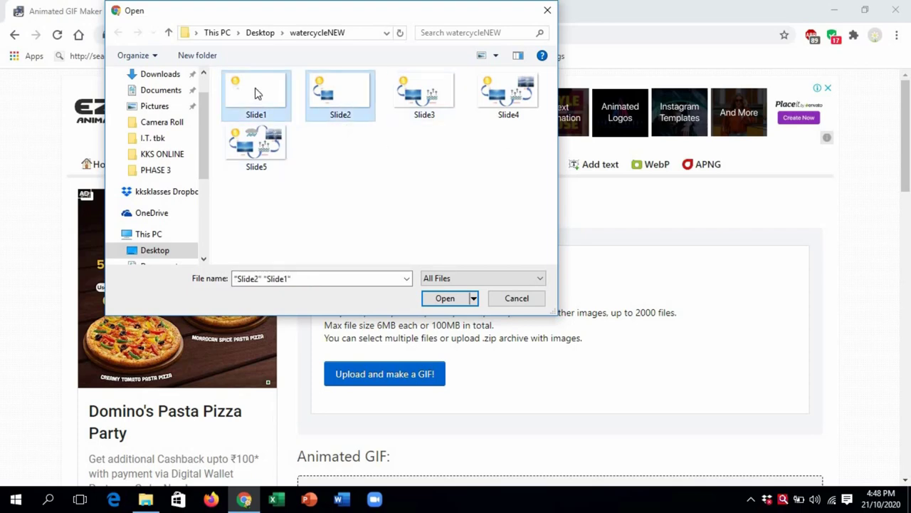
pyautogui.hotkey('shift', 'Right')
pyautogui.hotkey('shift', 'Right')
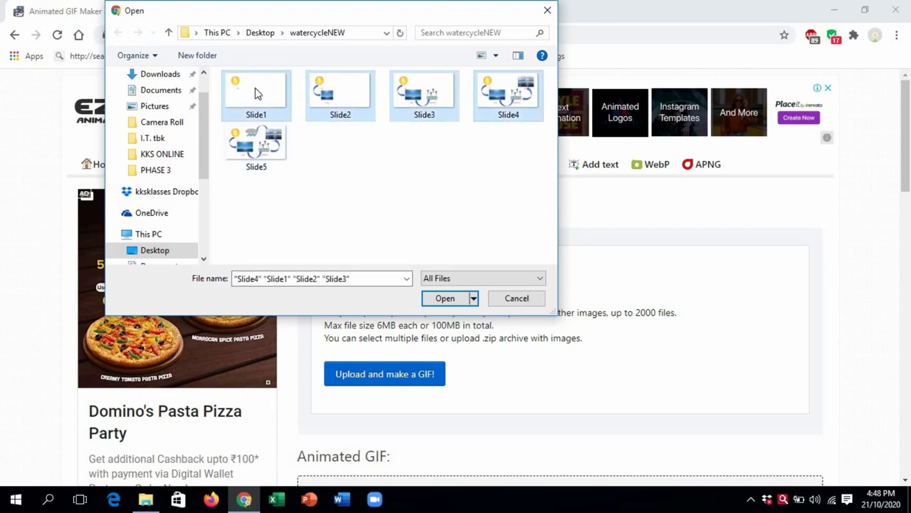
pyautogui.hotkey('shift', 'Right')
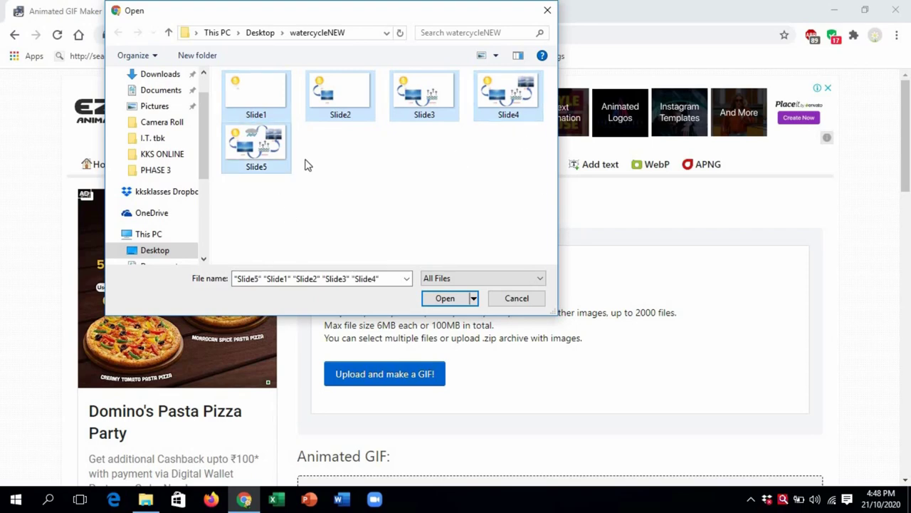
pyautogui.click(445, 299)
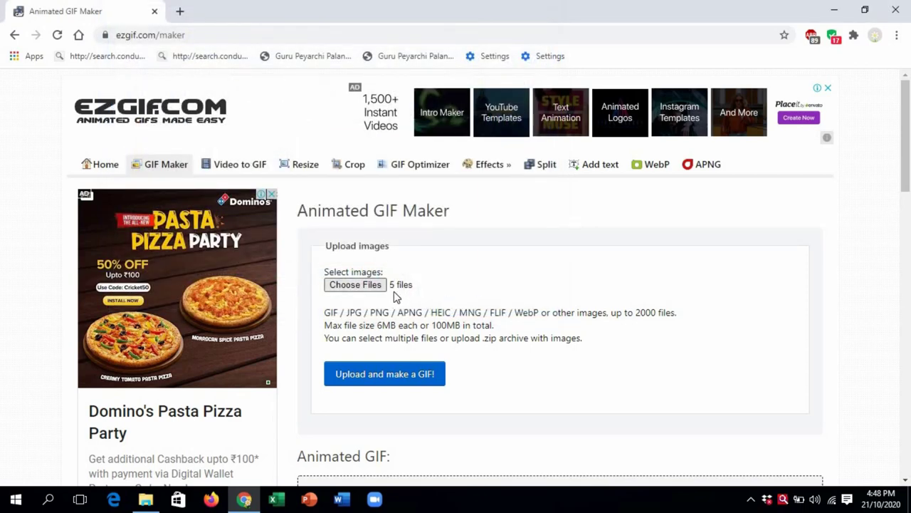
pyautogui.click(381, 378)
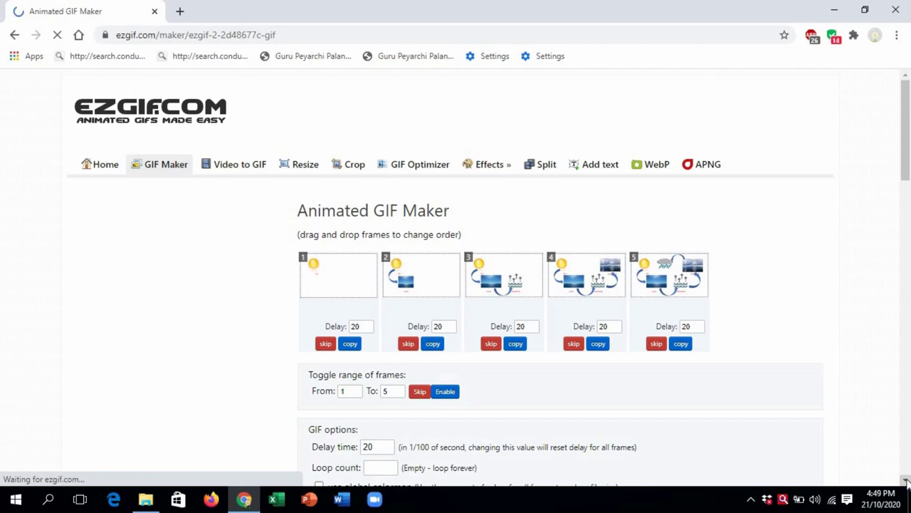
# Step: Set the delay of each of the five frames to 50
pyautogui.click(907, 482)
pyautogui.click(907, 482)
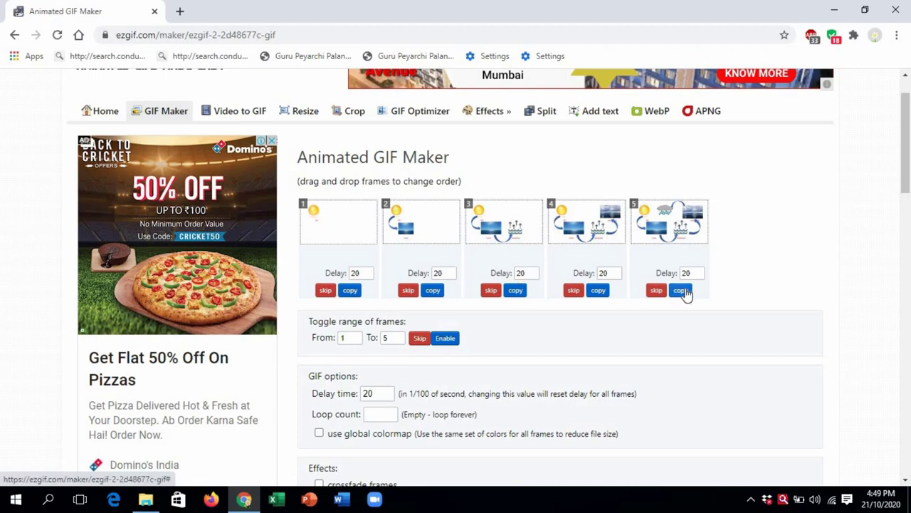
pyautogui.click(369, 275)
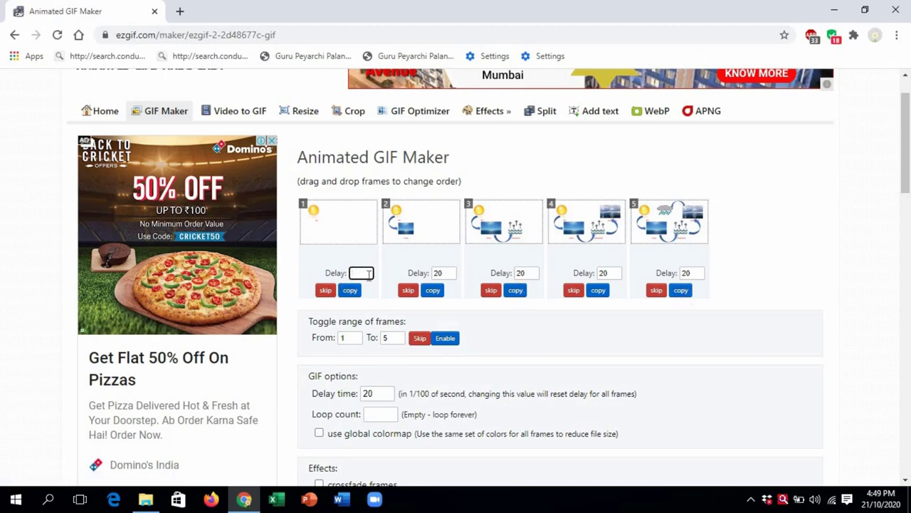
pyautogui.click(445, 273)
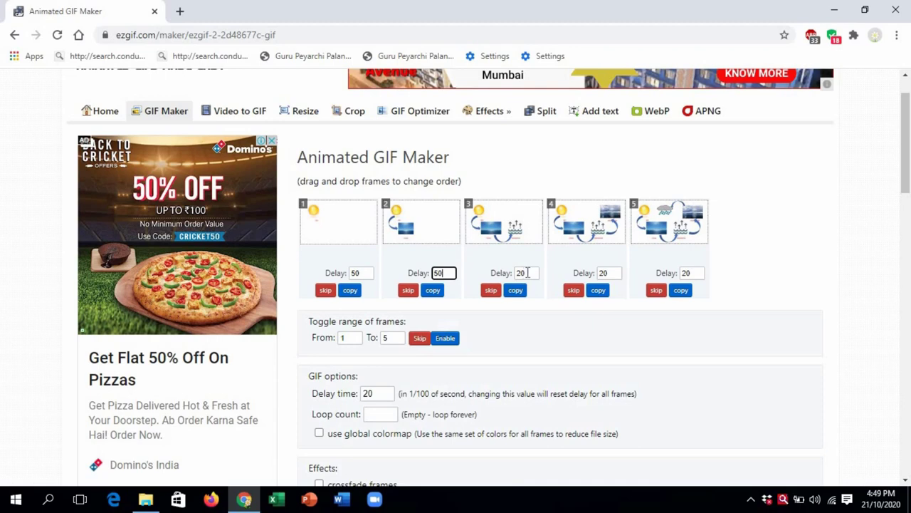
pyautogui.click(528, 272)
pyautogui.click(615, 274)
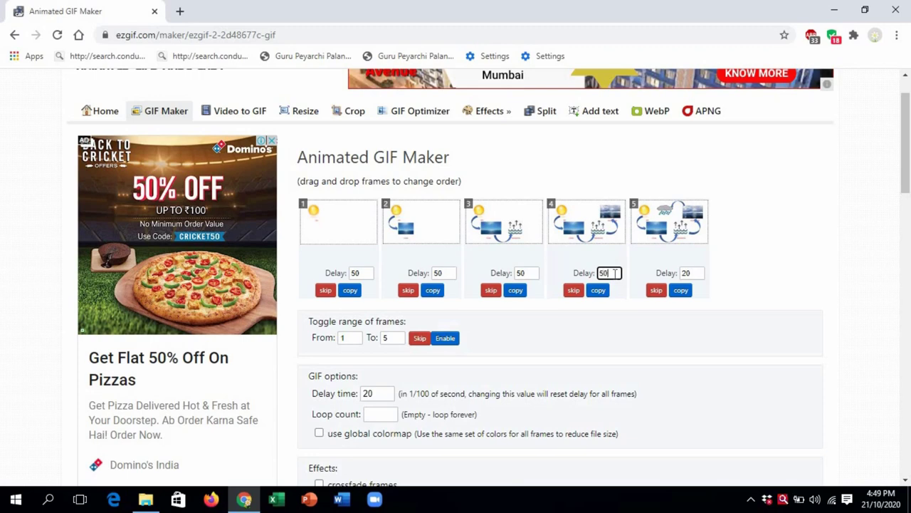
pyautogui.click(699, 273)
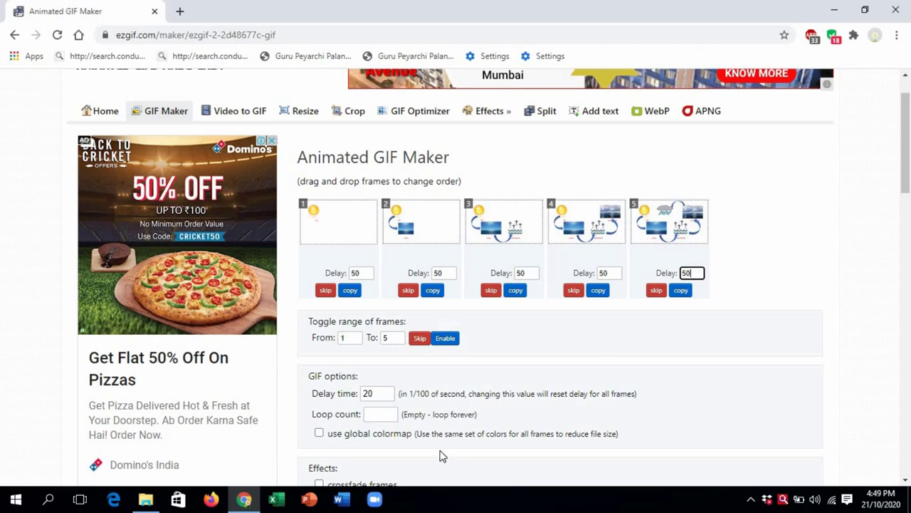
# Step: Set the overall delay time in the GIF options to 60 hundredths of a second for all frames
pyautogui.click(375, 393)
pyautogui.press('BackSpace')
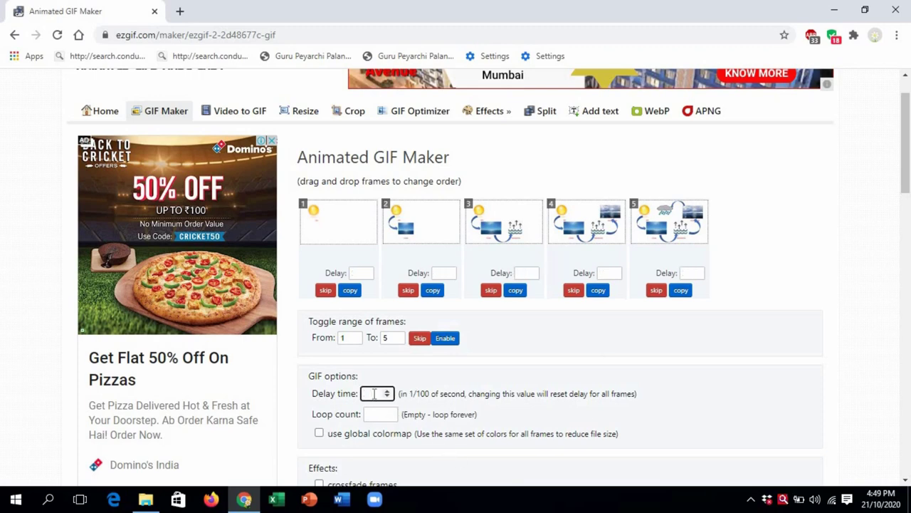
pyautogui.write('50')
pyautogui.press('BackSpace')
pyautogui.write('60')
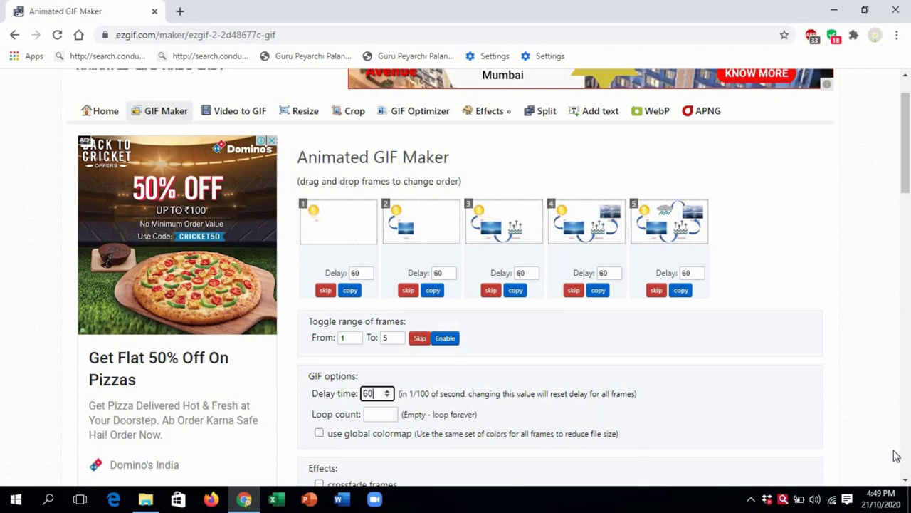
# Step: Generate the animated GIF from the five frames, leaving the loop count empty and the effects off
pyautogui.scroll(-5, 906, 482)
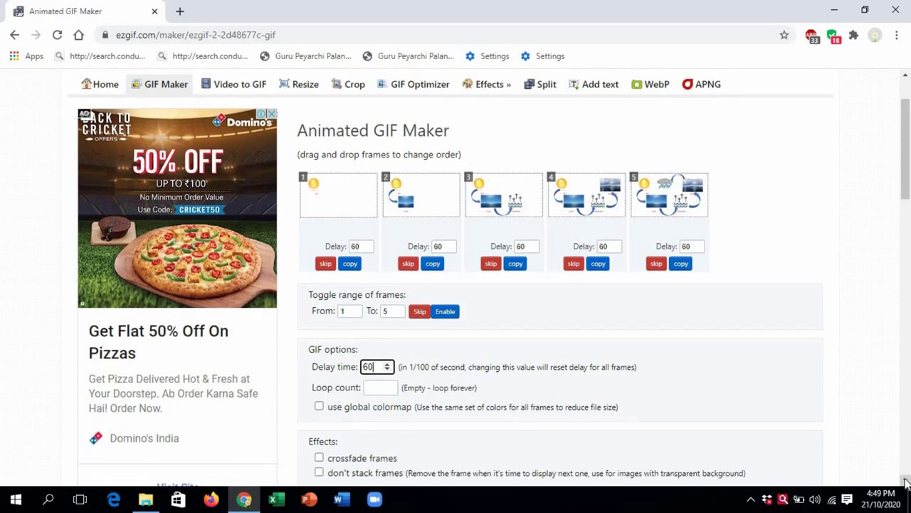
pyautogui.scroll(-2, 906, 482)
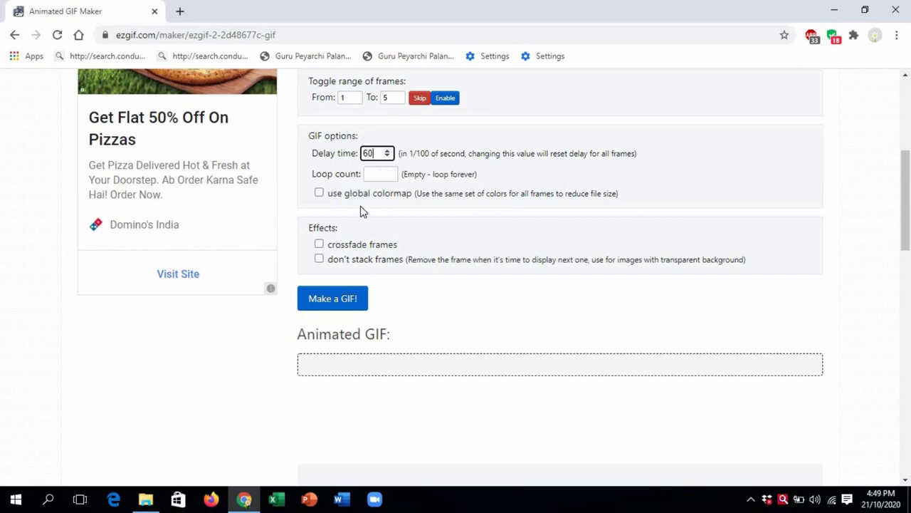
pyautogui.click(344, 302)
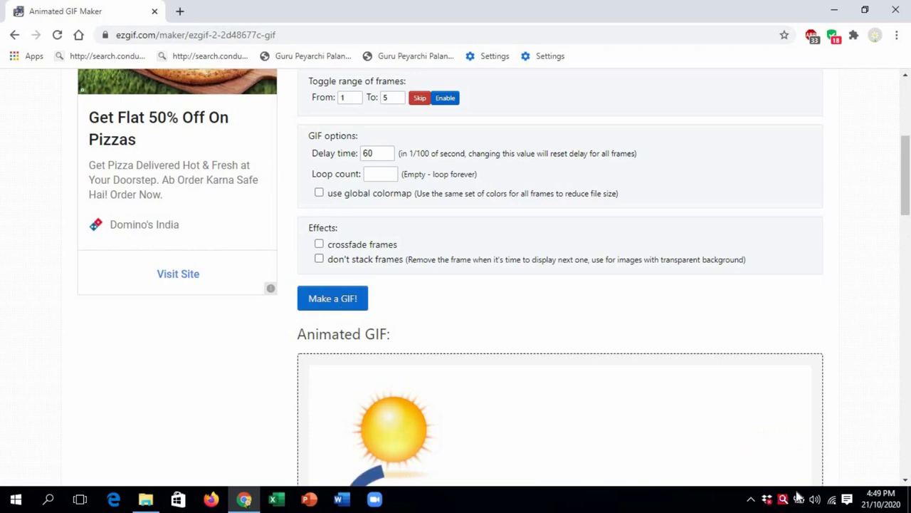
# Step: Save the generated water cycle animation to the computer as a GIF file and close the browser
pyautogui.scroll(-3, 904, 477)
pyautogui.scroll(-10, 905, 477)
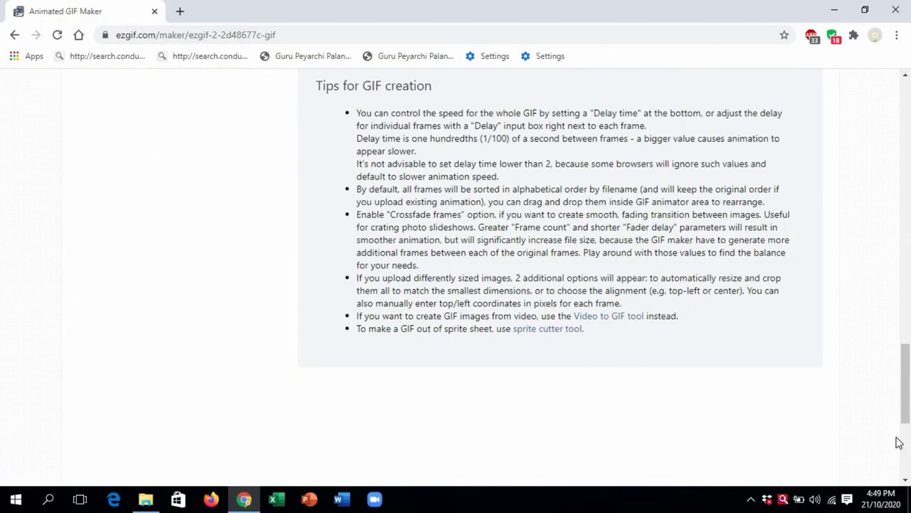
pyautogui.scroll(10, 906, 87)
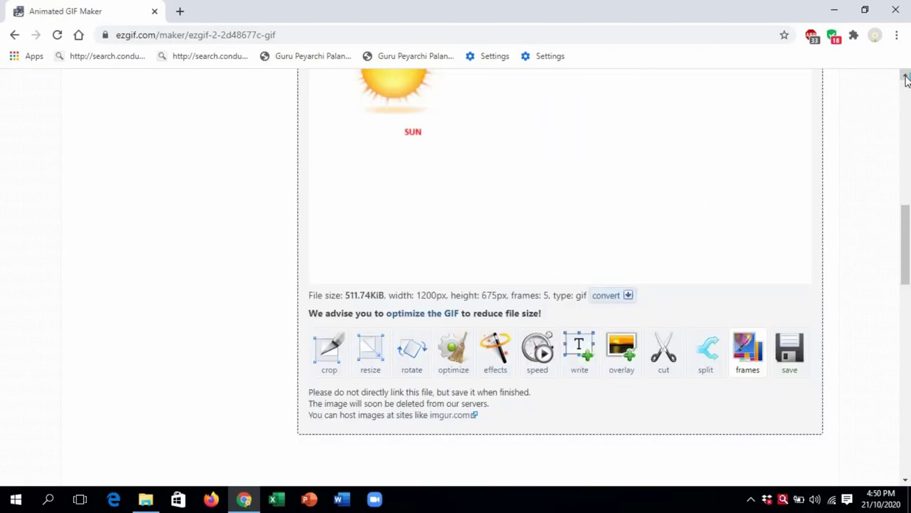
pyautogui.scroll(3, 905, 80)
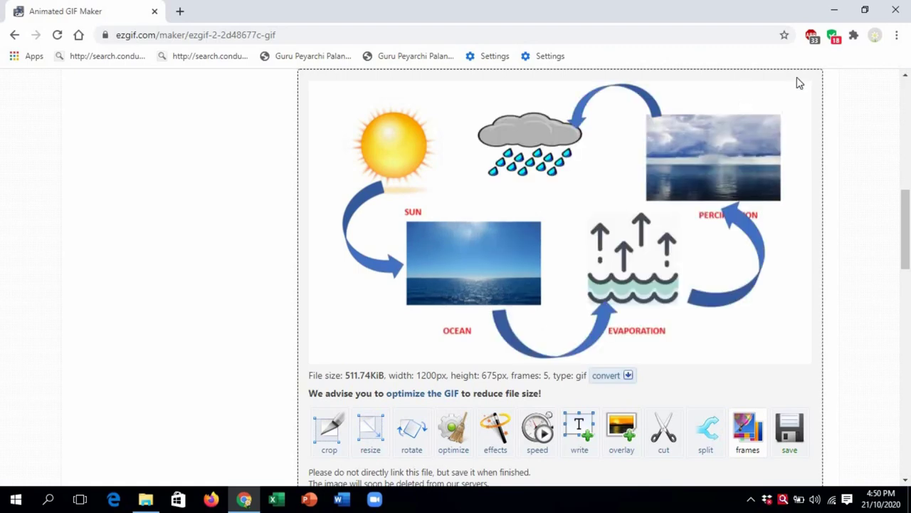
pyautogui.click(793, 442)
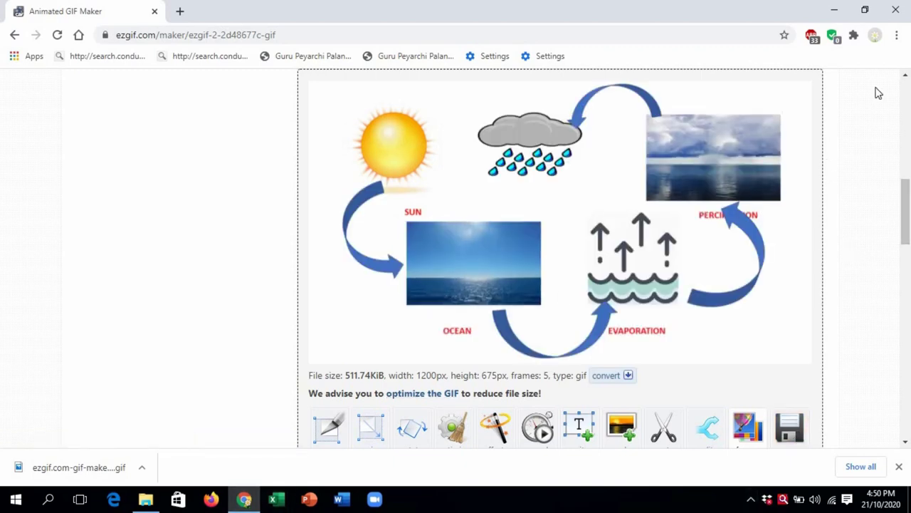
pyautogui.click(898, 14)
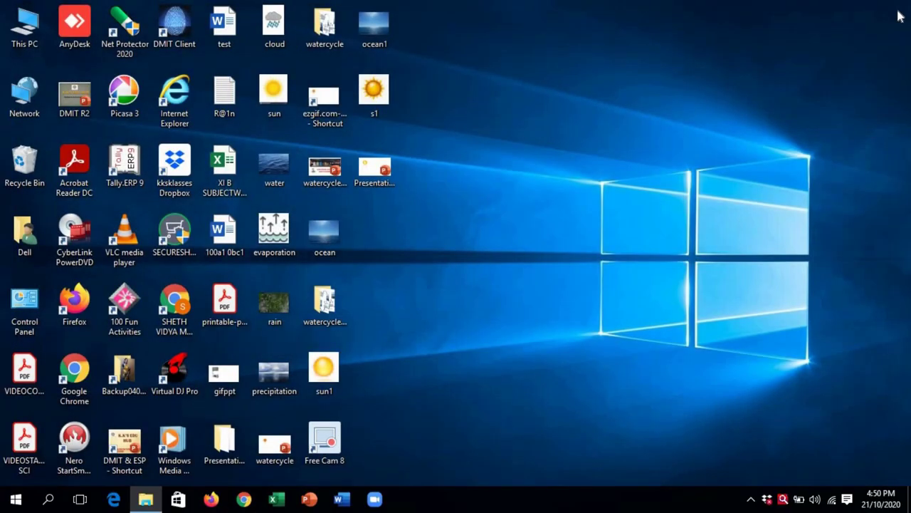